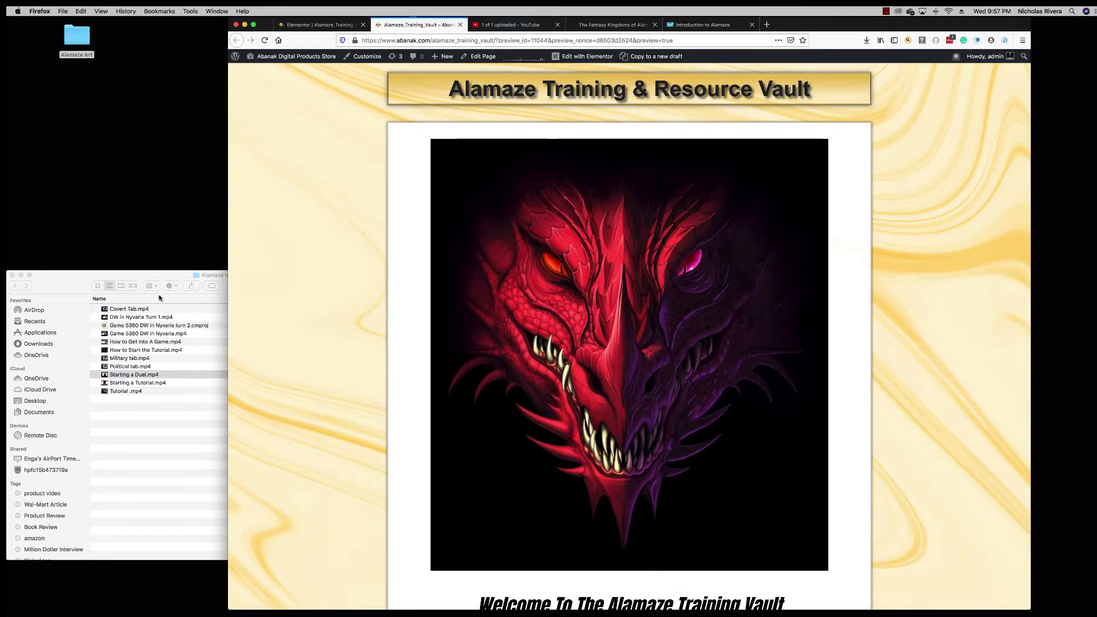
Close the Finder folder window to reveal the Training Vault dragon welcome page.
left_click(18, 276)
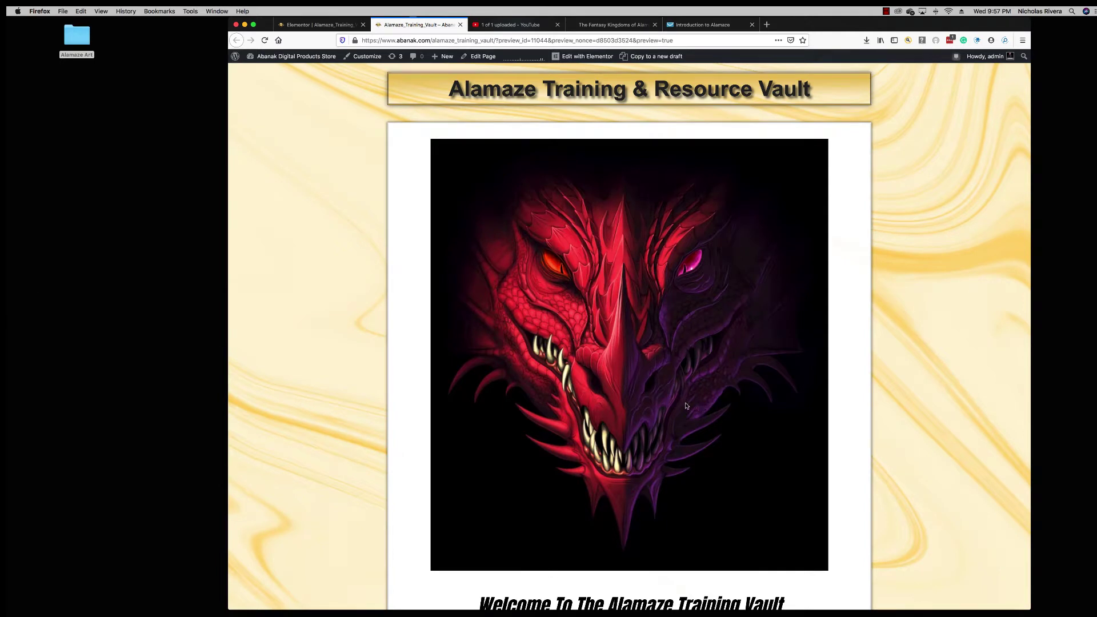
scroll(686, 406, "down", 1)
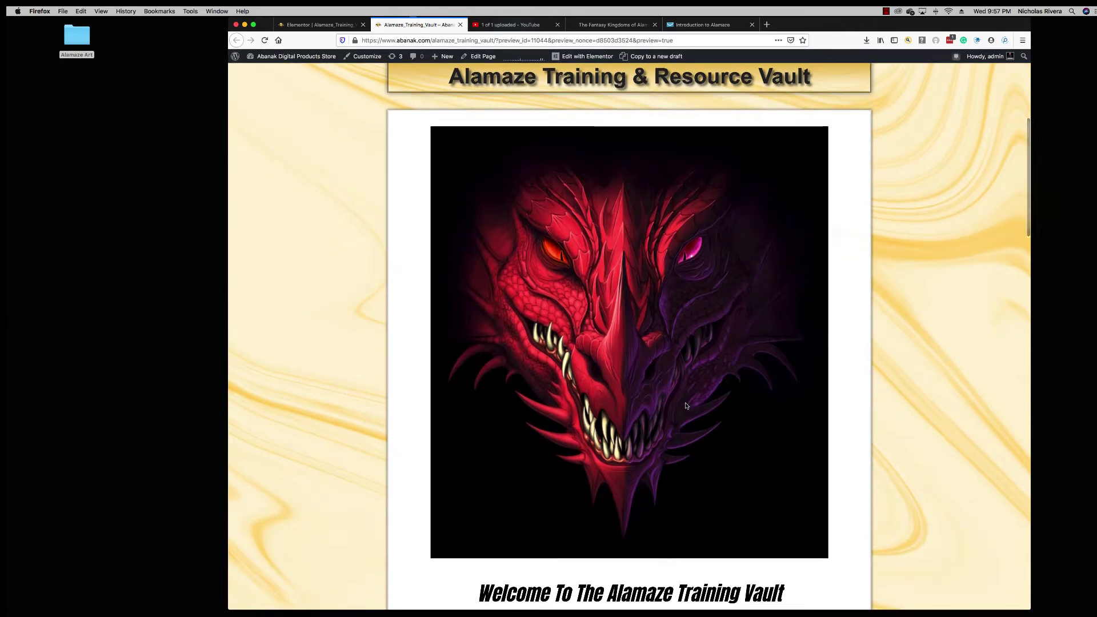
scroll(686, 406, "down", 1)
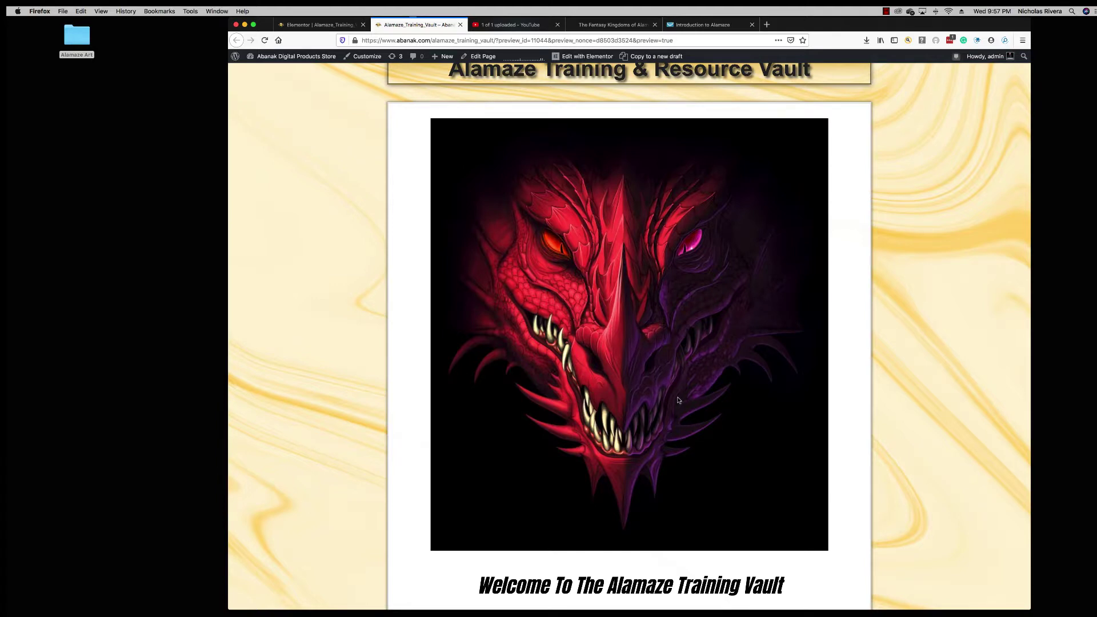
scroll(678, 400, "down", 1)
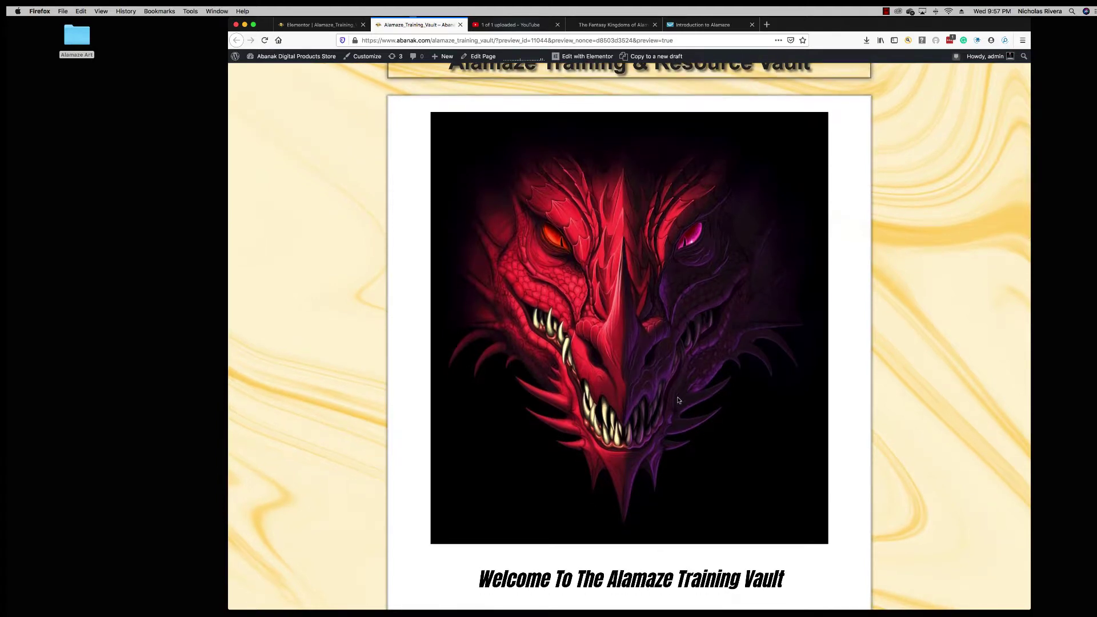
scroll(677, 400, "down", 1)
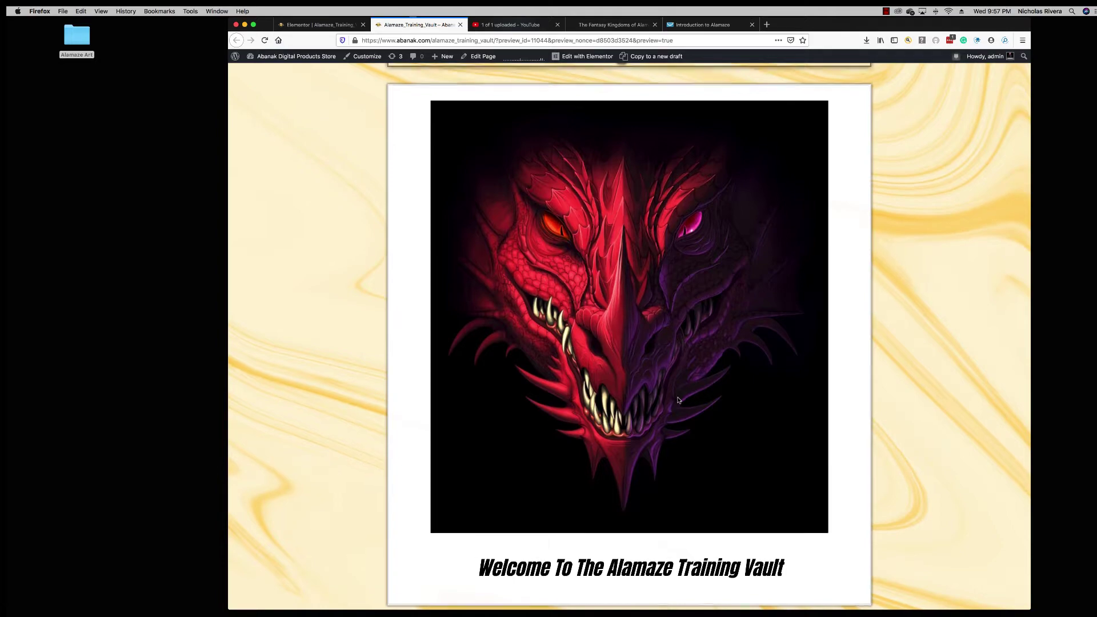
scroll(678, 400, "down", 3)
scroll(678, 400, "down", 2)
scroll(677, 399, "down", 5)
scroll(678, 400, "down", 2)
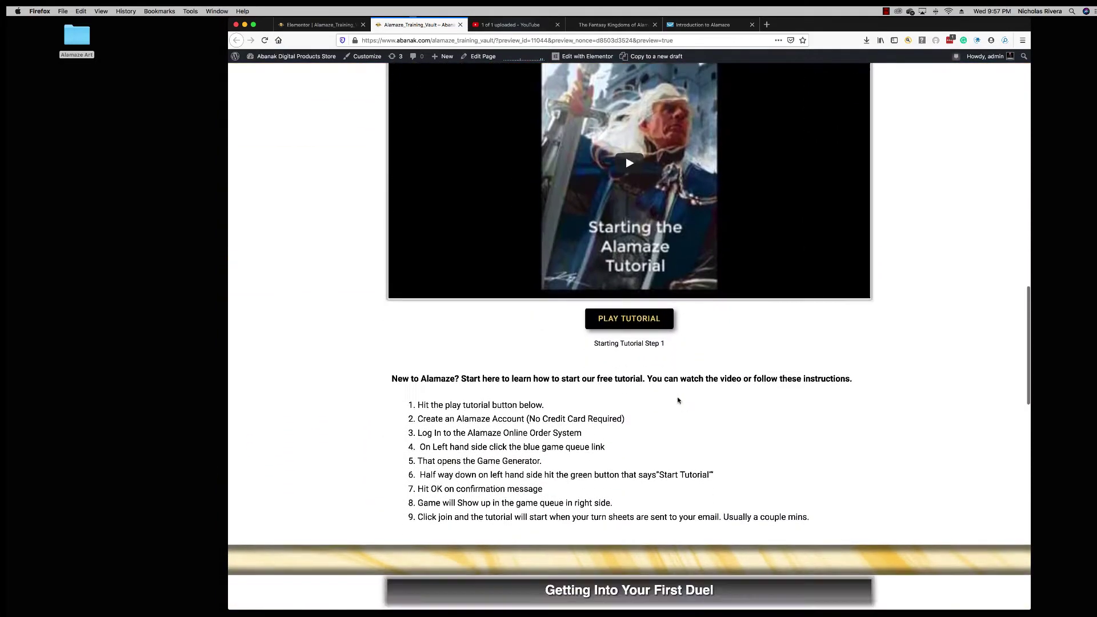
scroll(678, 399, "down", 5)
scroll(678, 400, "down", 1)
scroll(678, 400, "down", 1)
scroll(678, 400, "down", 3)
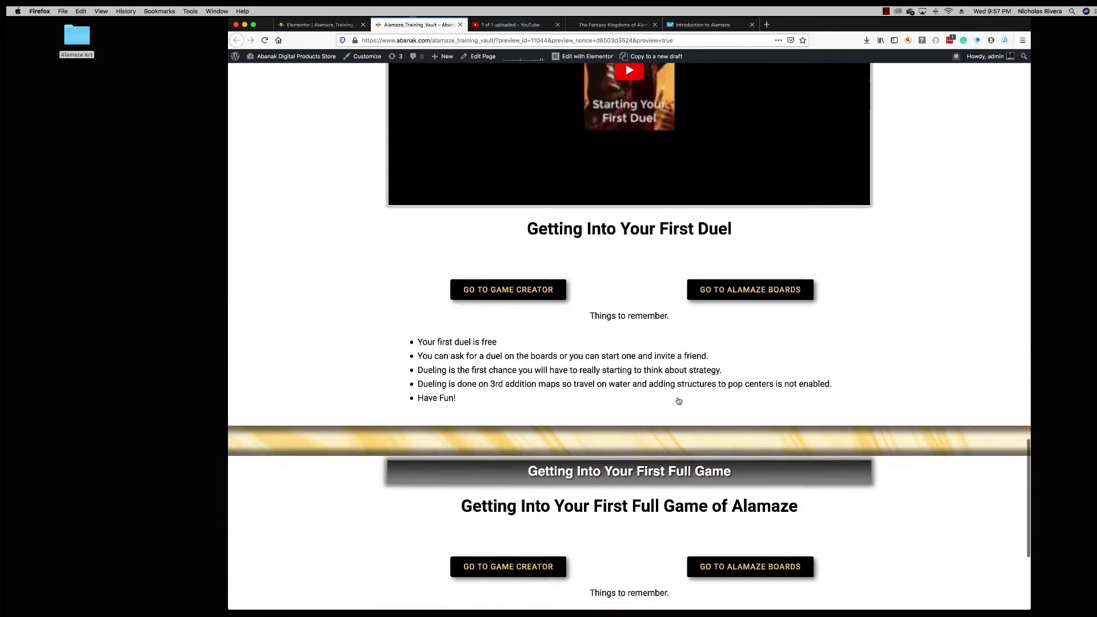
scroll(678, 401, "down", 5)
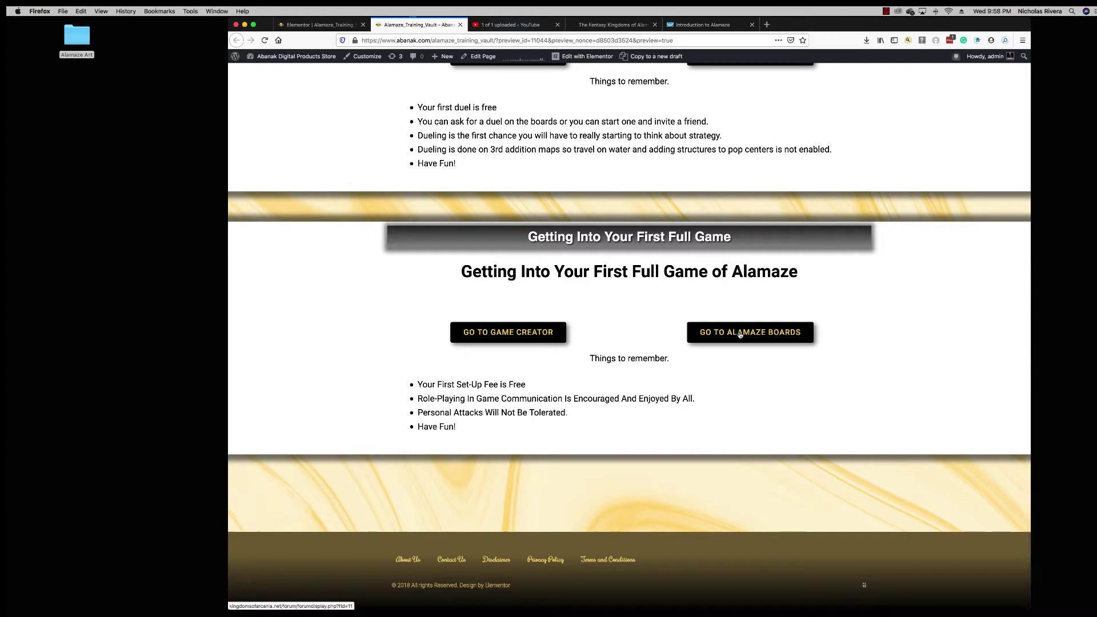
Use 'Go to Alamaze Boards' in the Getting Into Your First Full Game section.
left_click(739, 334)
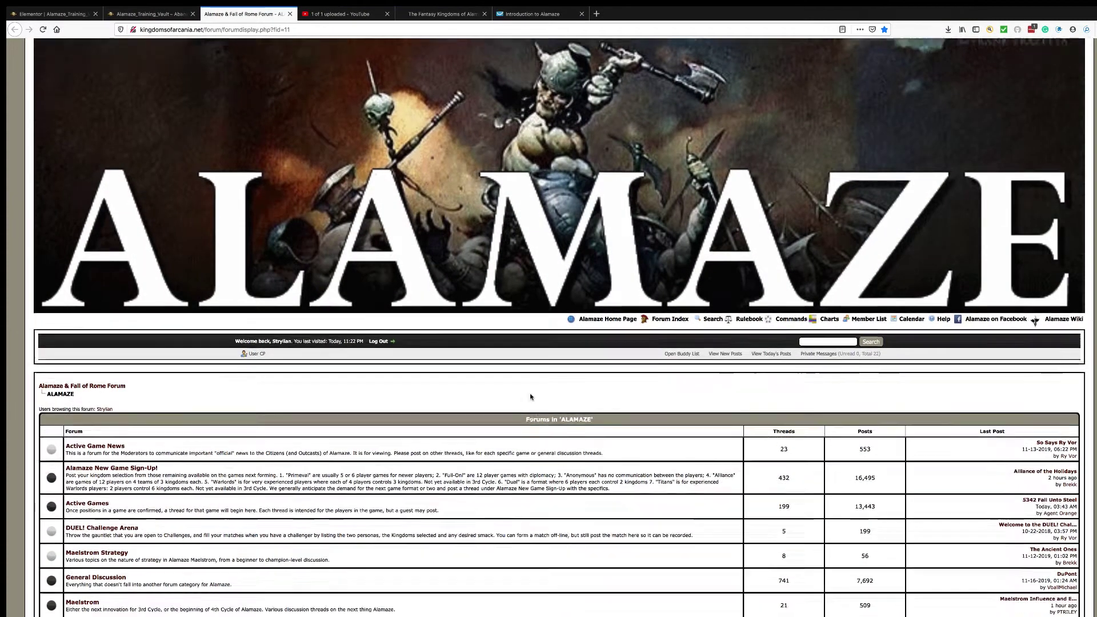
scroll(366, 368, "down", 5)
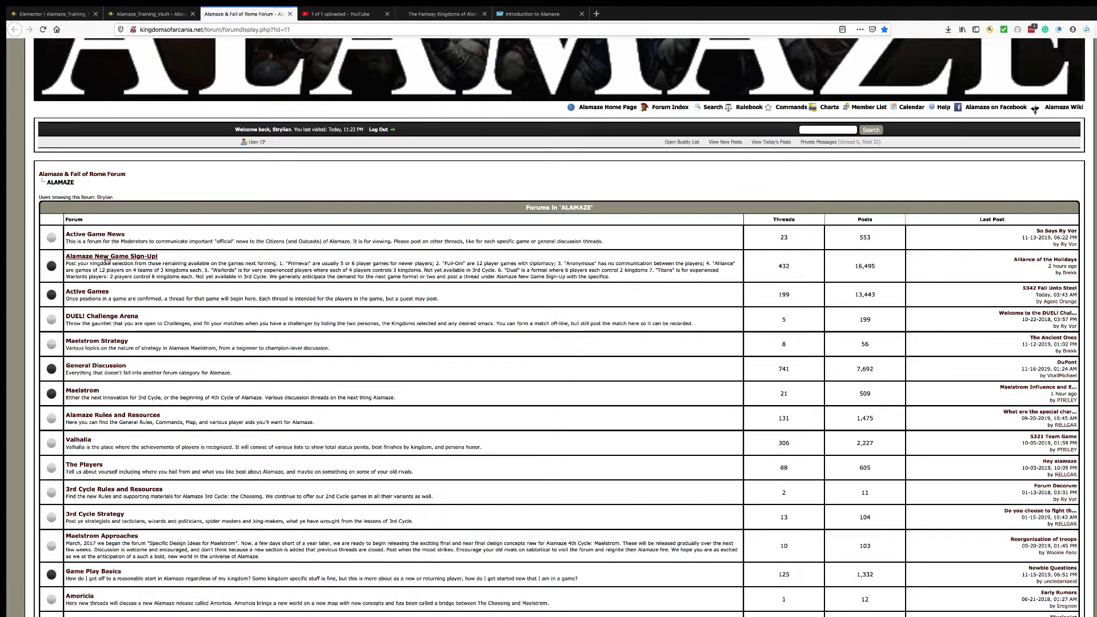
Go through Alamaze New Game Sign-Up! to the 'Alliance of the Holidays' thread.
left_click(106, 260)
scroll(355, 388, "down", 2)
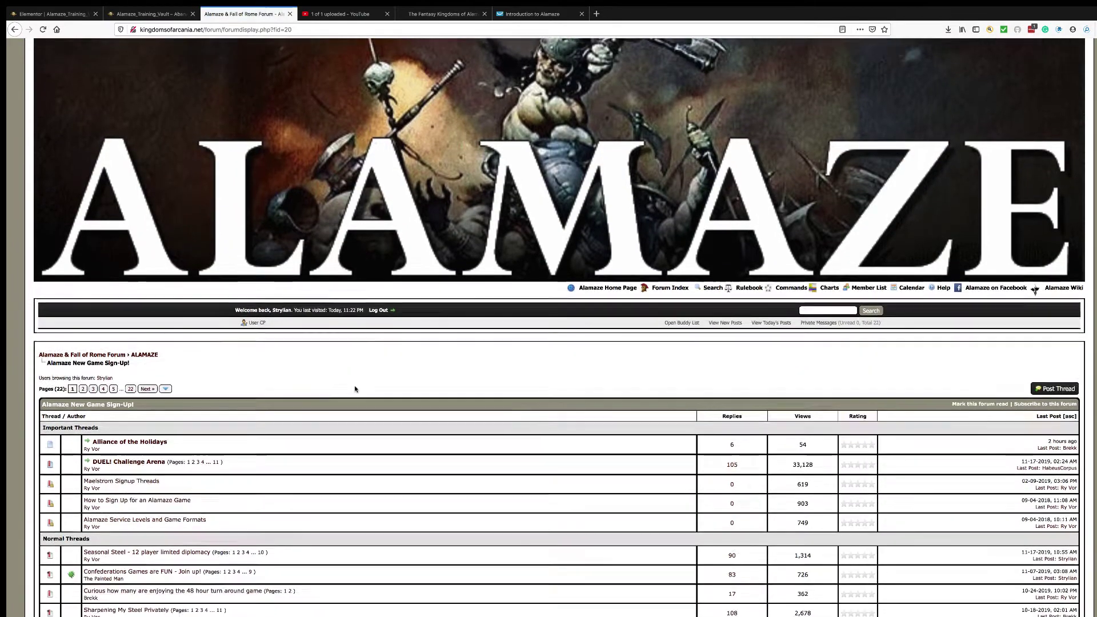
scroll(355, 389, "down", 3)
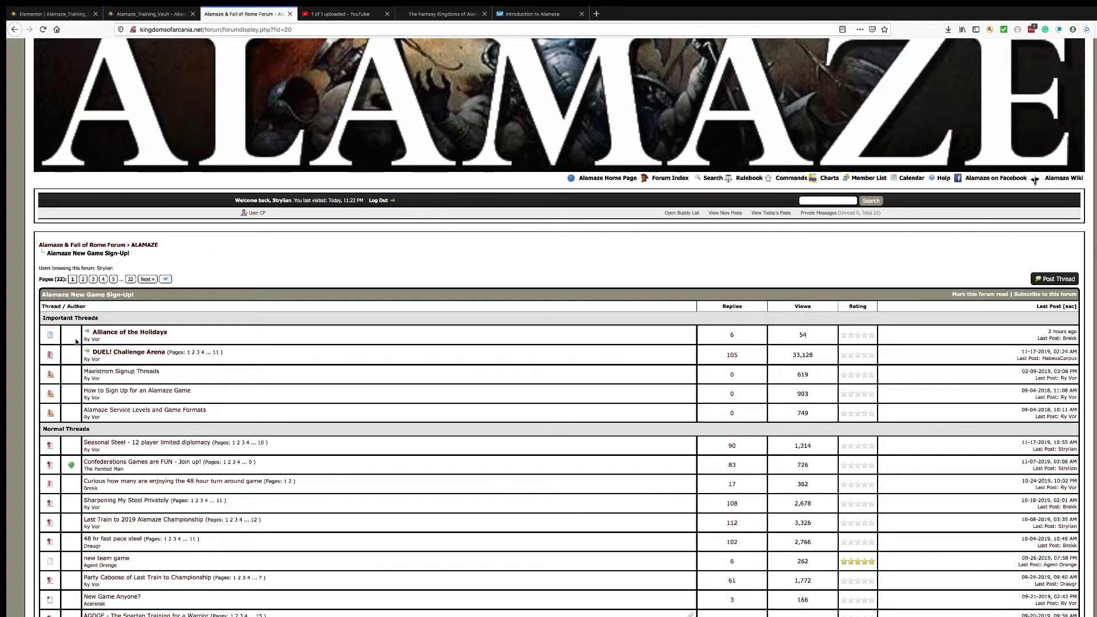
left_click(119, 333)
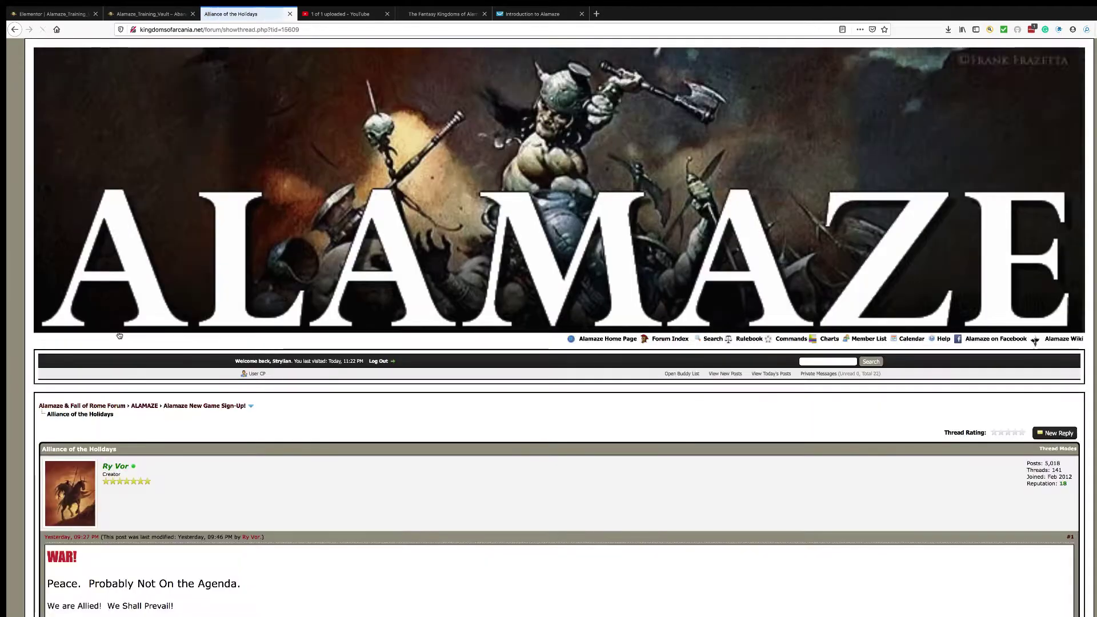
scroll(291, 415, "down", 5)
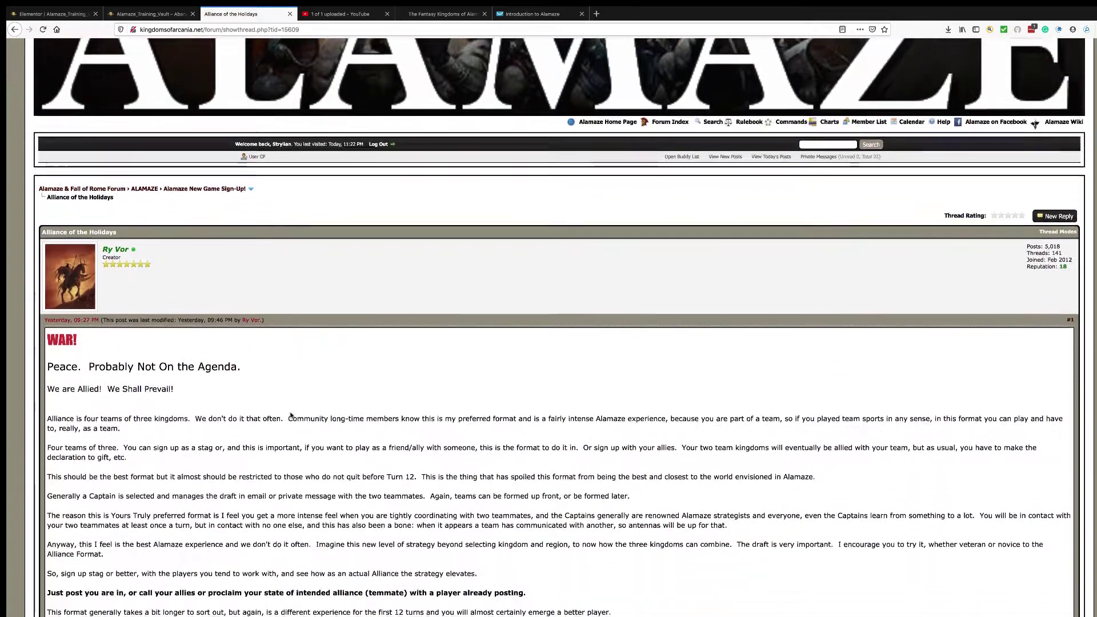
scroll(290, 415, "down", 3)
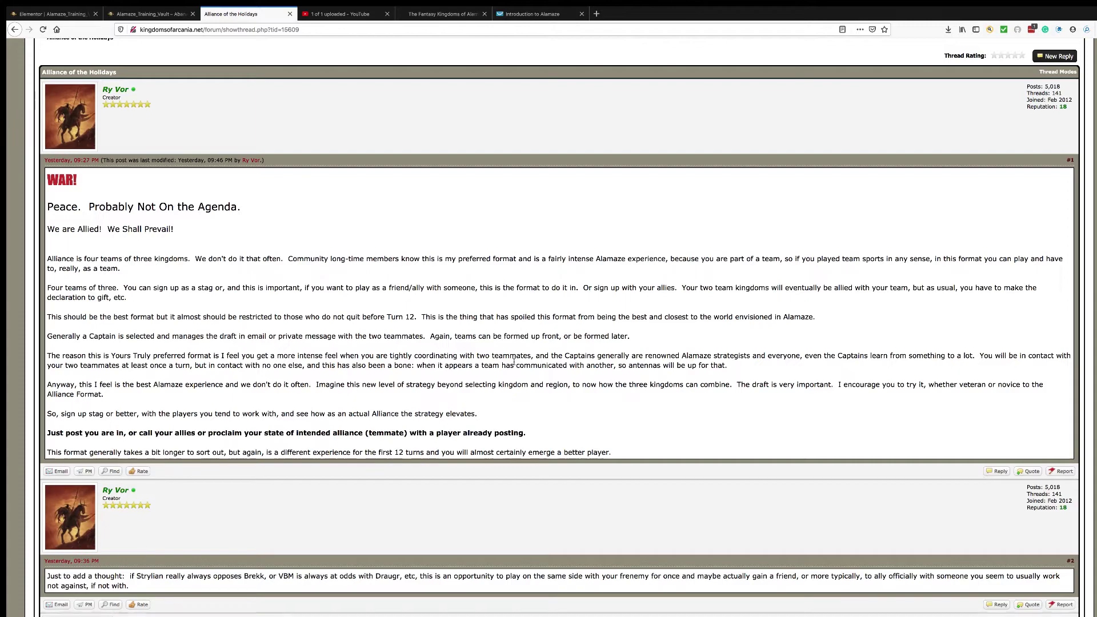
scroll(515, 365, "down", 1)
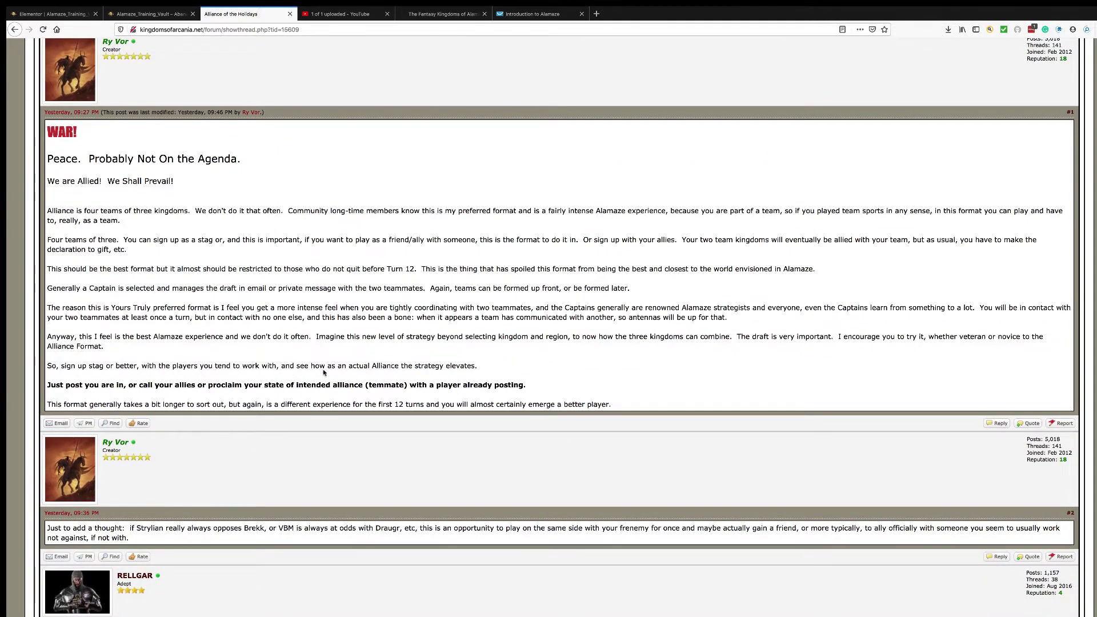
scroll(329, 366, "down", 1)
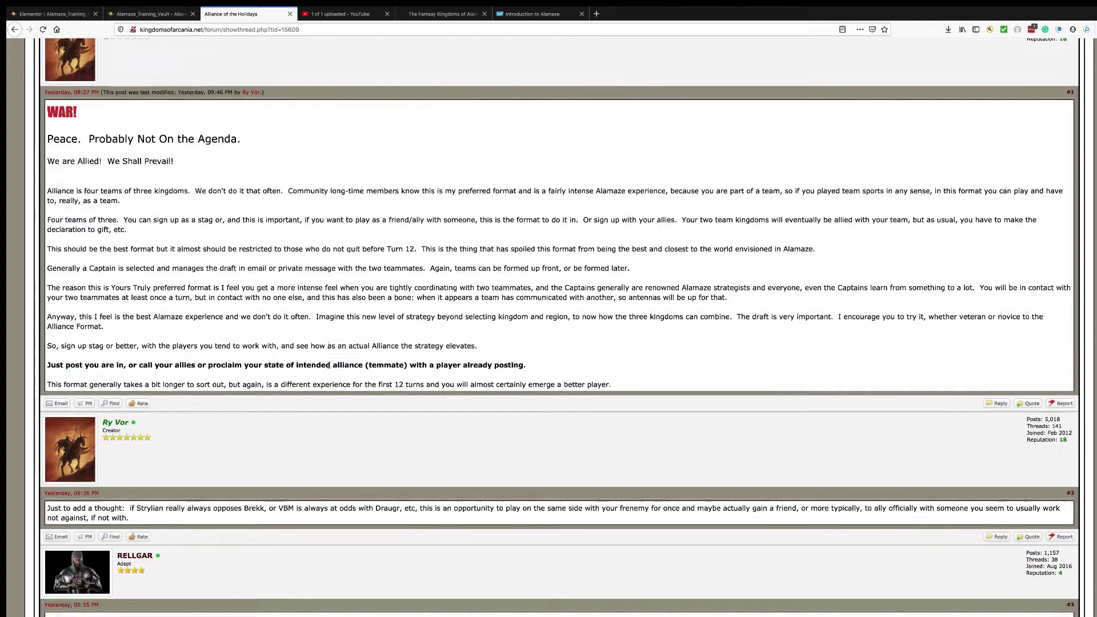
scroll(329, 367, "up", 1)
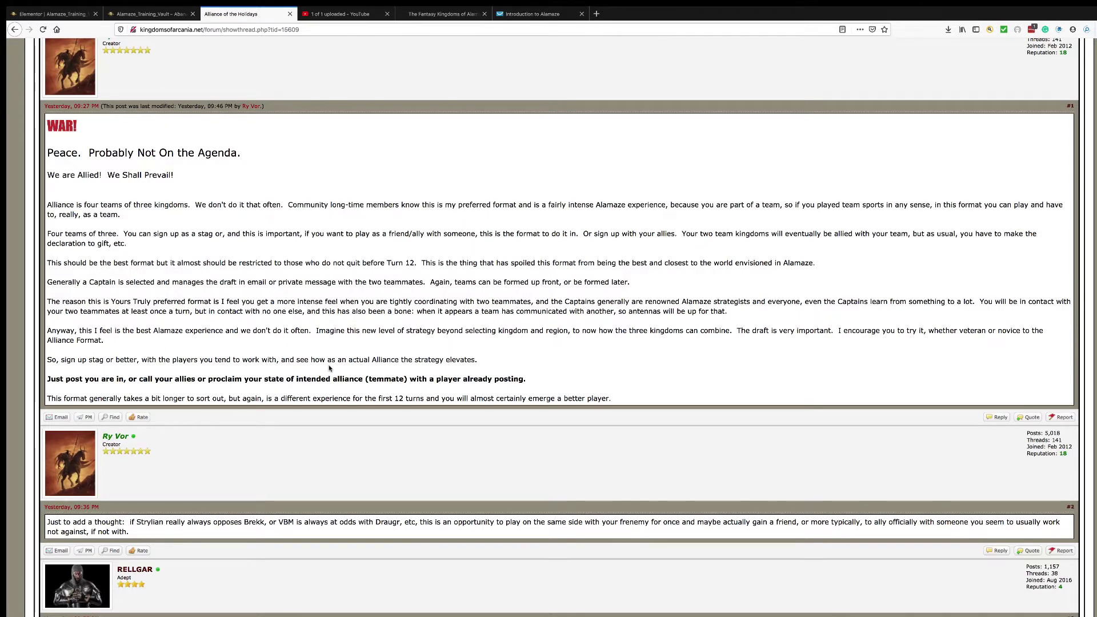
scroll(329, 367, "down", 1)
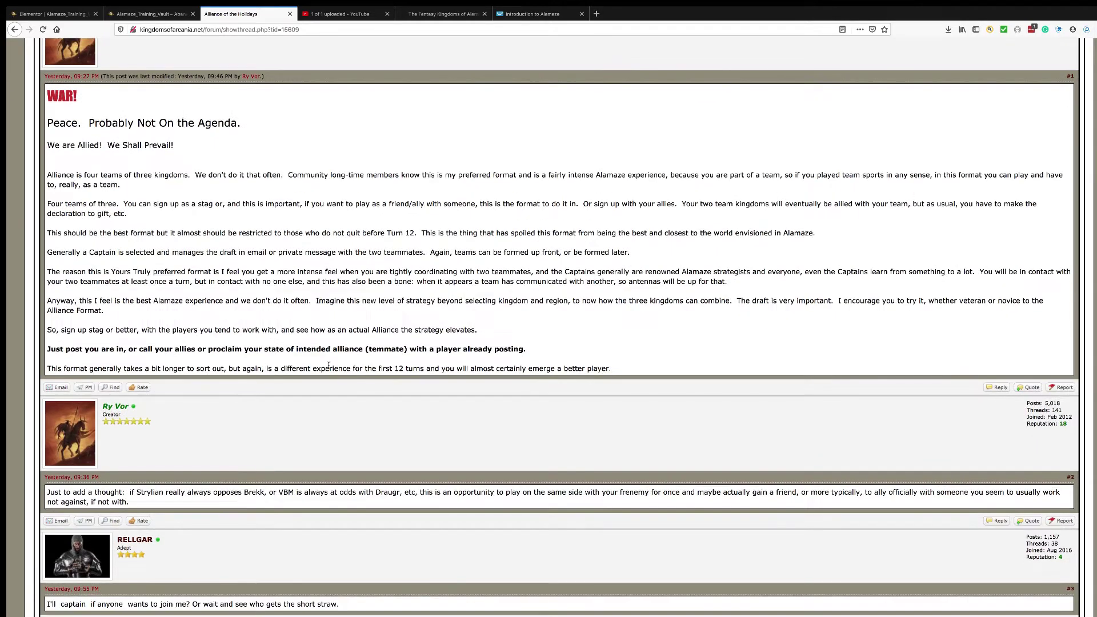
scroll(328, 366, "down", 1)
scroll(328, 367, "down", 3)
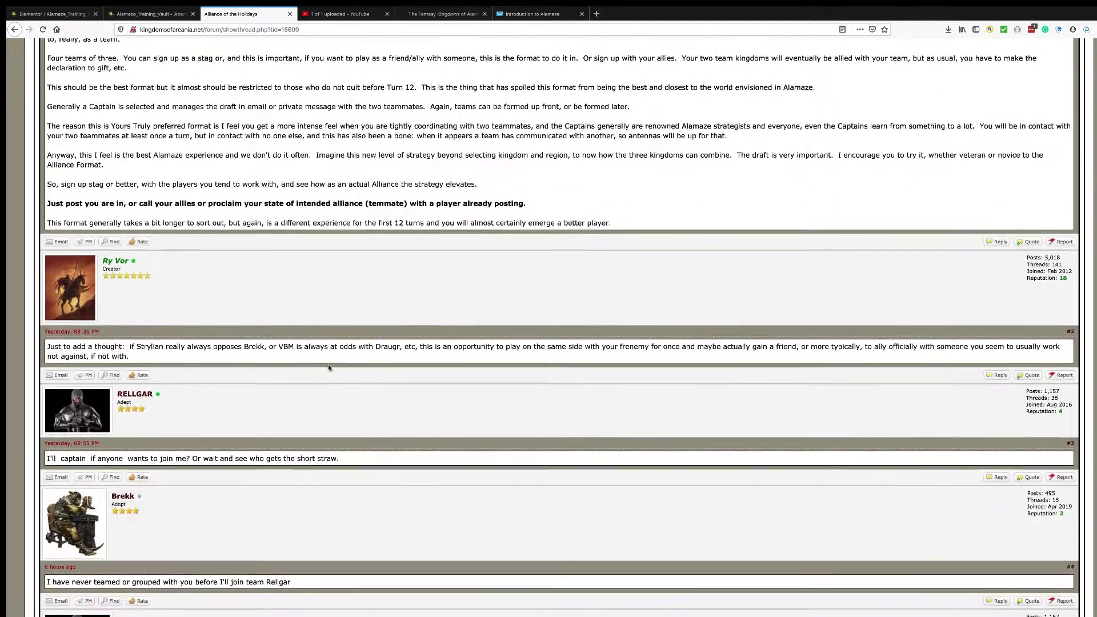
scroll(329, 366, "down", 2)
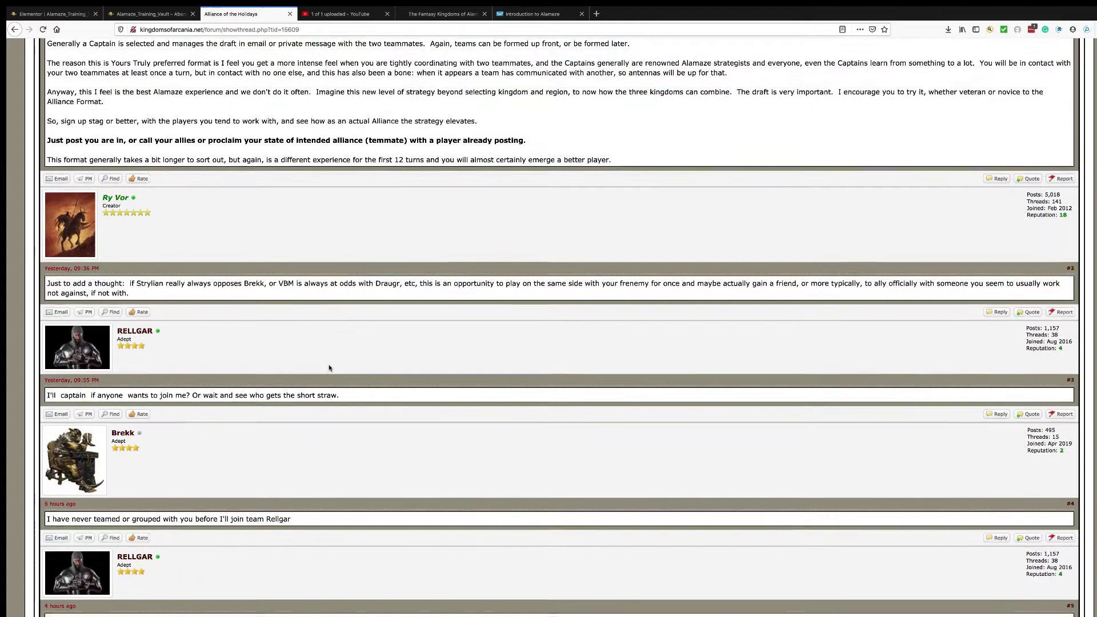
scroll(329, 367, "down", 1)
scroll(329, 368, "down", 1)
scroll(328, 368, "down", 2)
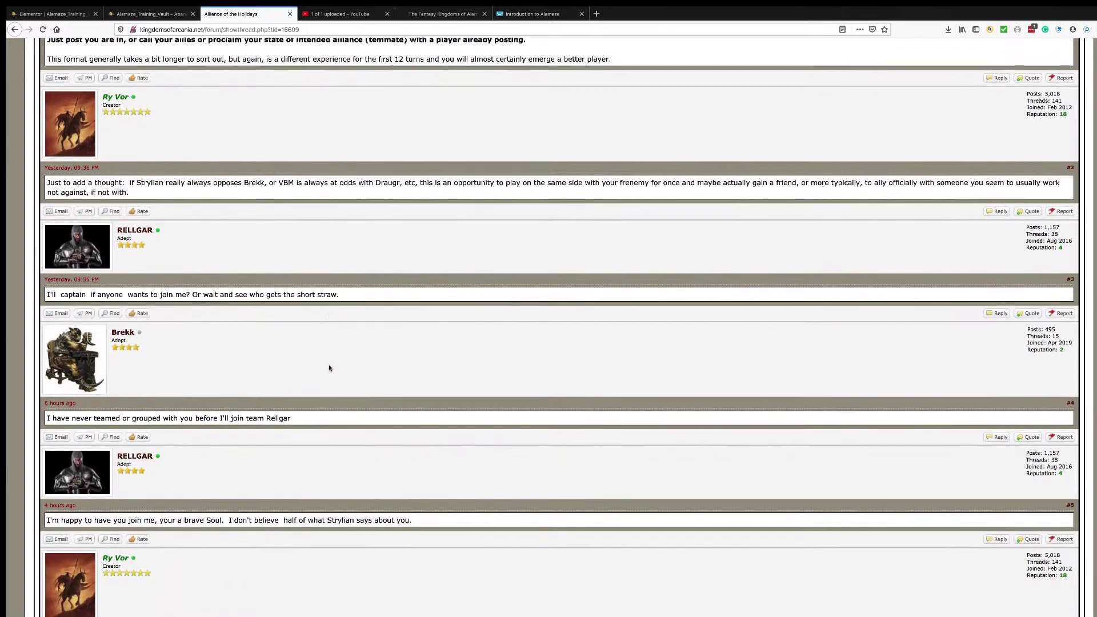
scroll(328, 368, "down", 1)
scroll(329, 368, "down", 1)
scroll(329, 368, "down", 1)
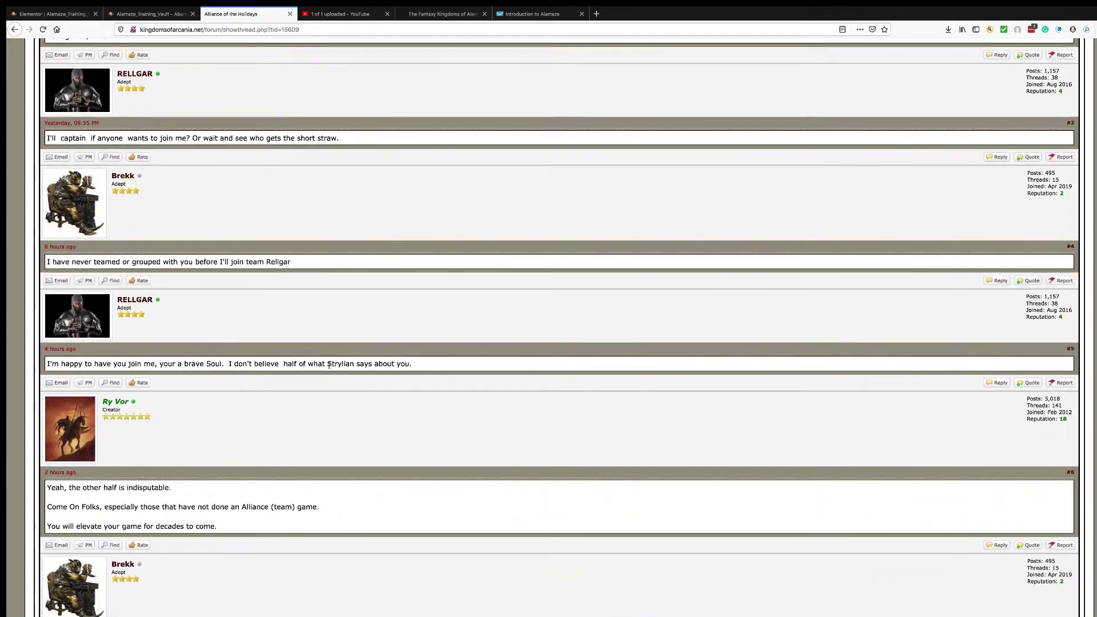
scroll(328, 367, "down", 2)
scroll(328, 367, "down", 2)
scroll(328, 368, "down", 1)
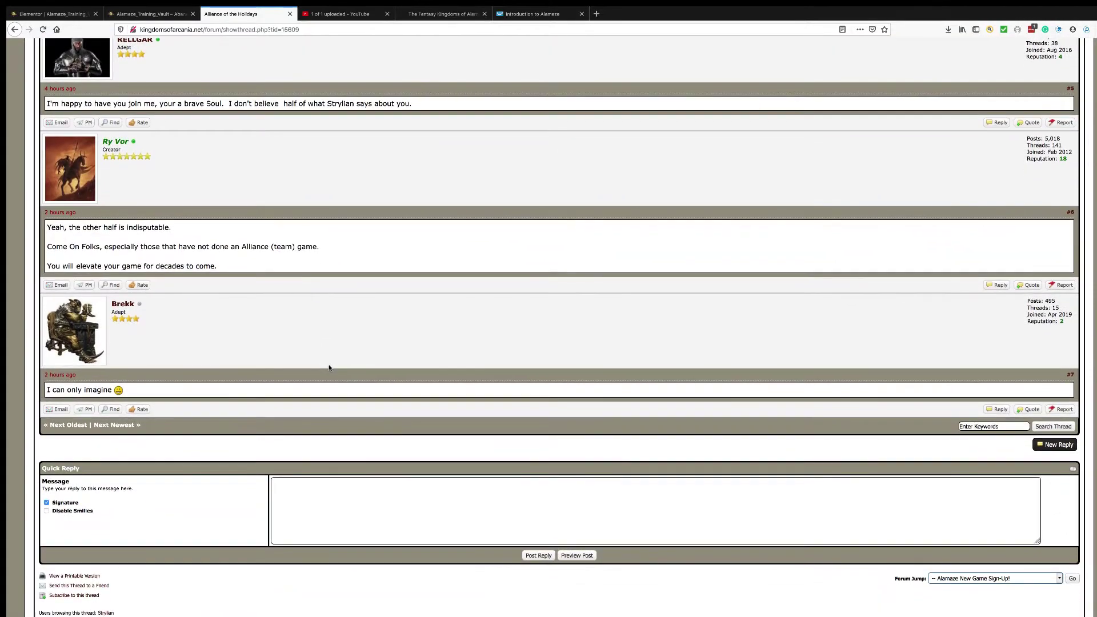
scroll(329, 368, "up", 3)
scroll(328, 367, "up", 5)
scroll(329, 367, "up", 5)
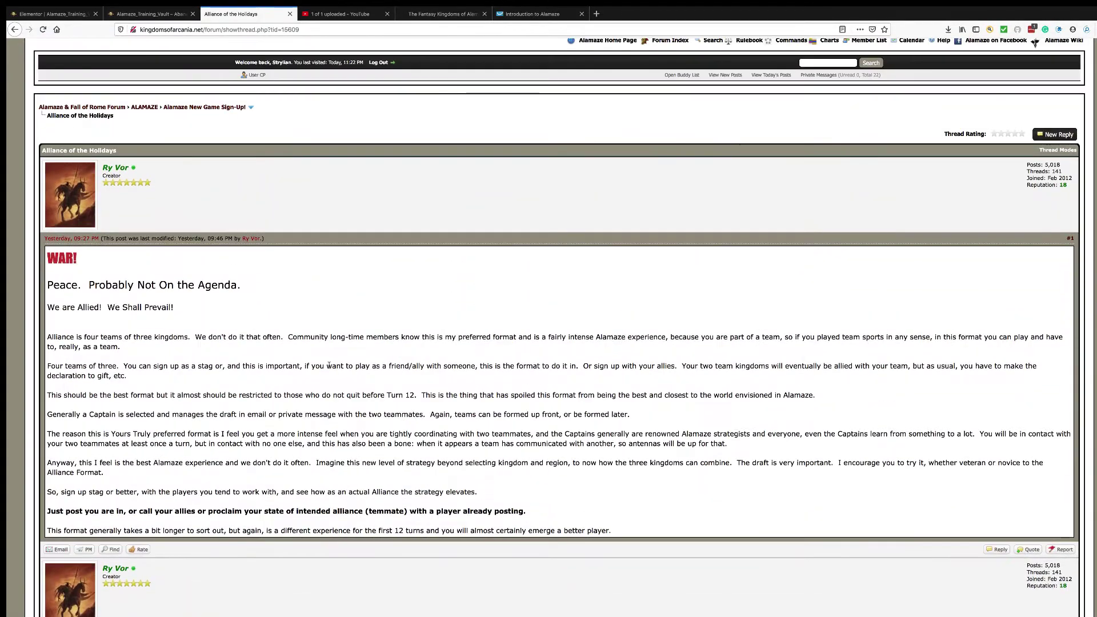
scroll(329, 366, "down", 2)
scroll(329, 366, "down", 2)
scroll(328, 365, "up", 4)
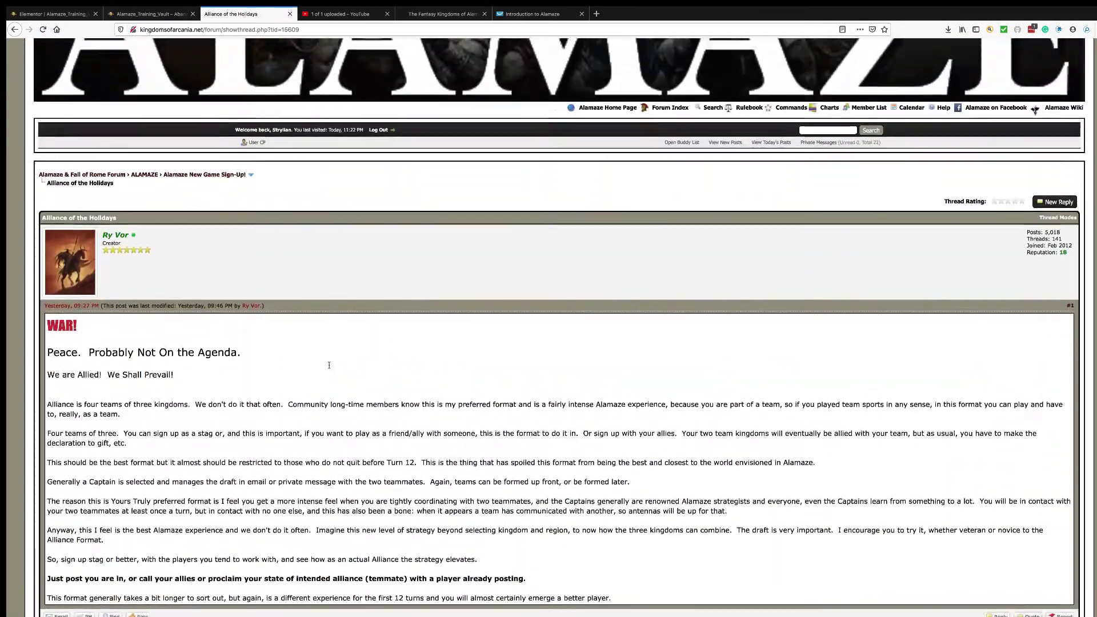
scroll(329, 365, "up", 1)
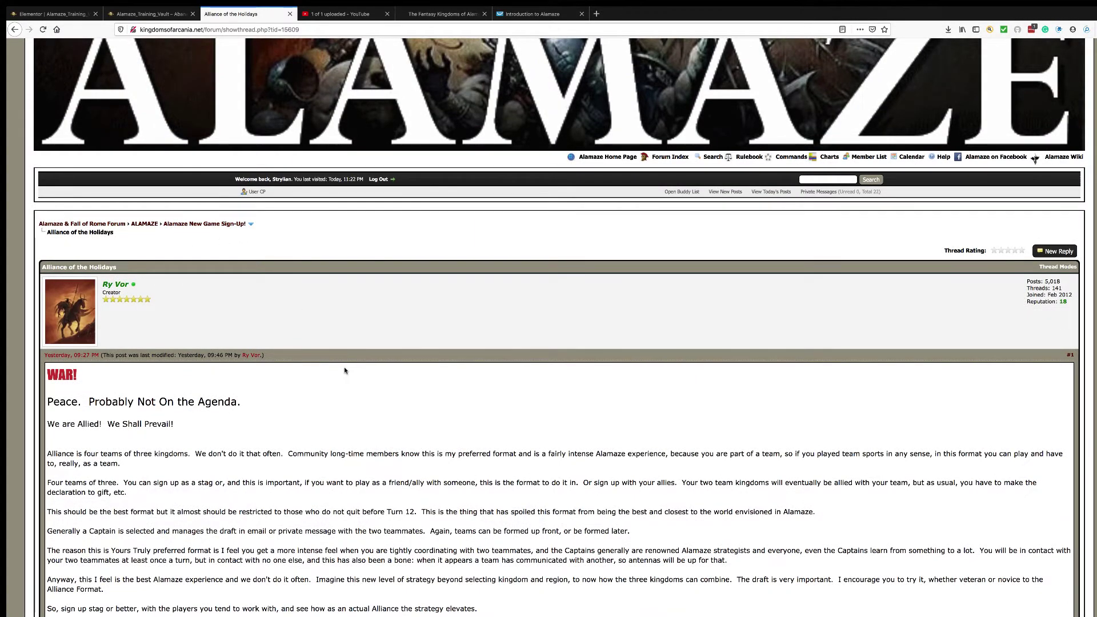
scroll(345, 370, "down", 3)
scroll(343, 334, "down", 5)
scroll(343, 369, "down", 6)
scroll(300, 507, "down", 1)
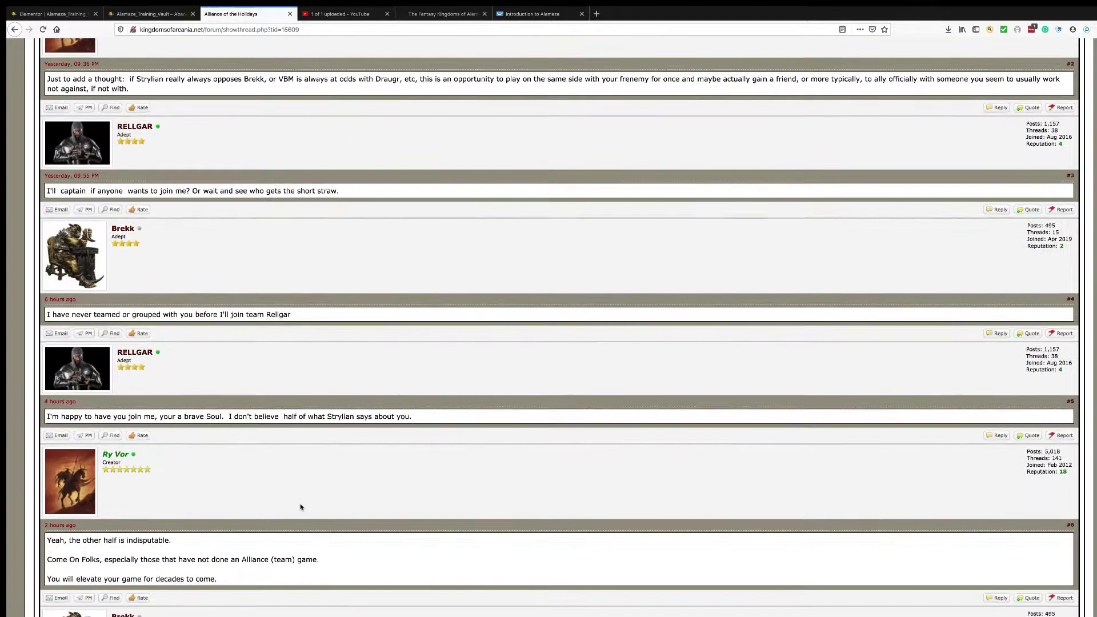
scroll(300, 506, "down", 4)
scroll(301, 489, "down", 3)
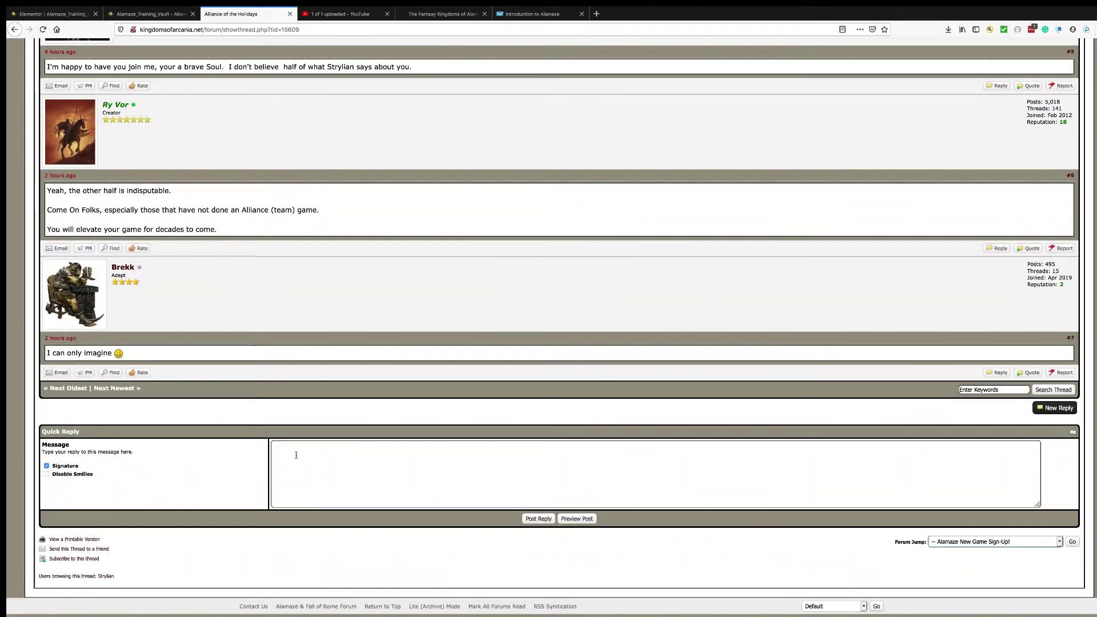
scroll(296, 455, "up", 8)
scroll(317, 455, "up", 3)
scroll(334, 456, "up", 10)
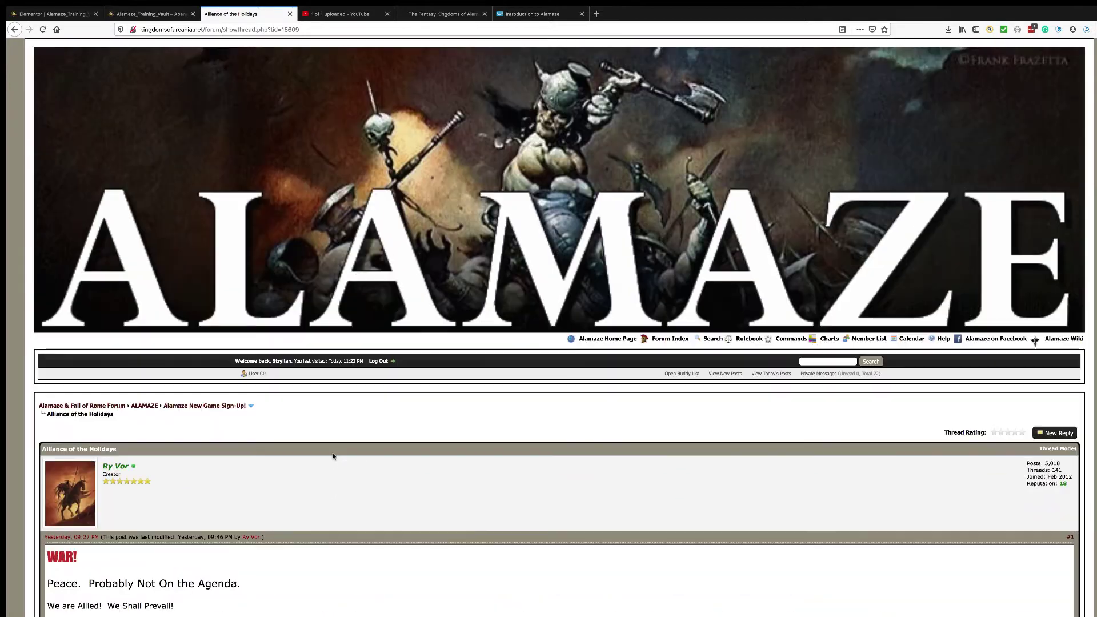
Return via the ALAMAZE breadcrumb and sign-up forum to the Seasonal Steel thread.
left_click(148, 407)
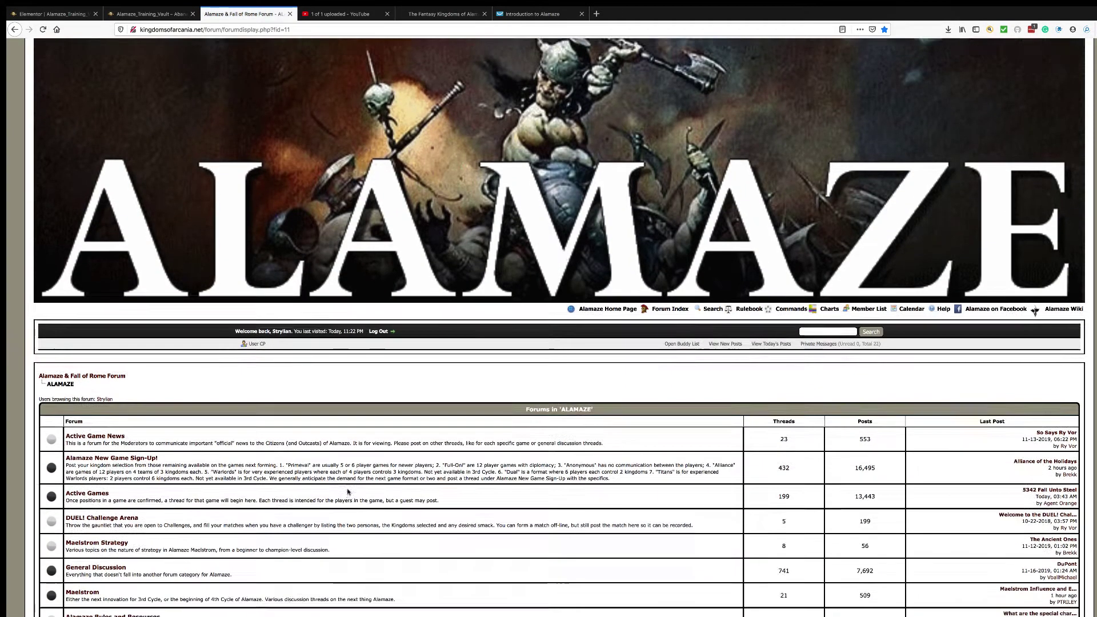
scroll(349, 492, "down", 1)
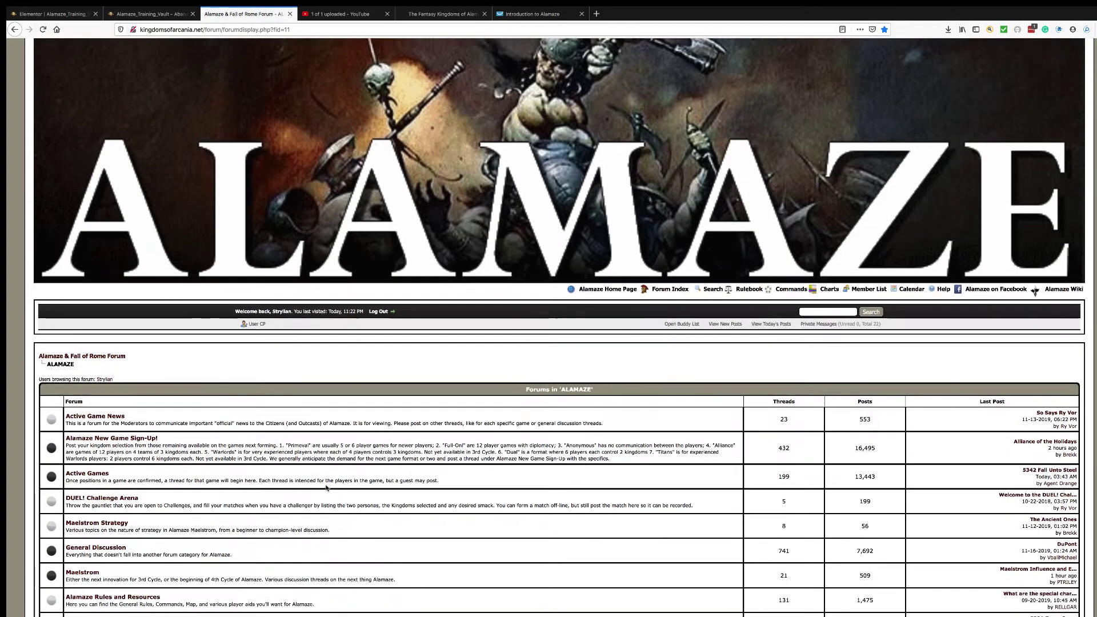
left_click(96, 443)
scroll(392, 482, "down", 3)
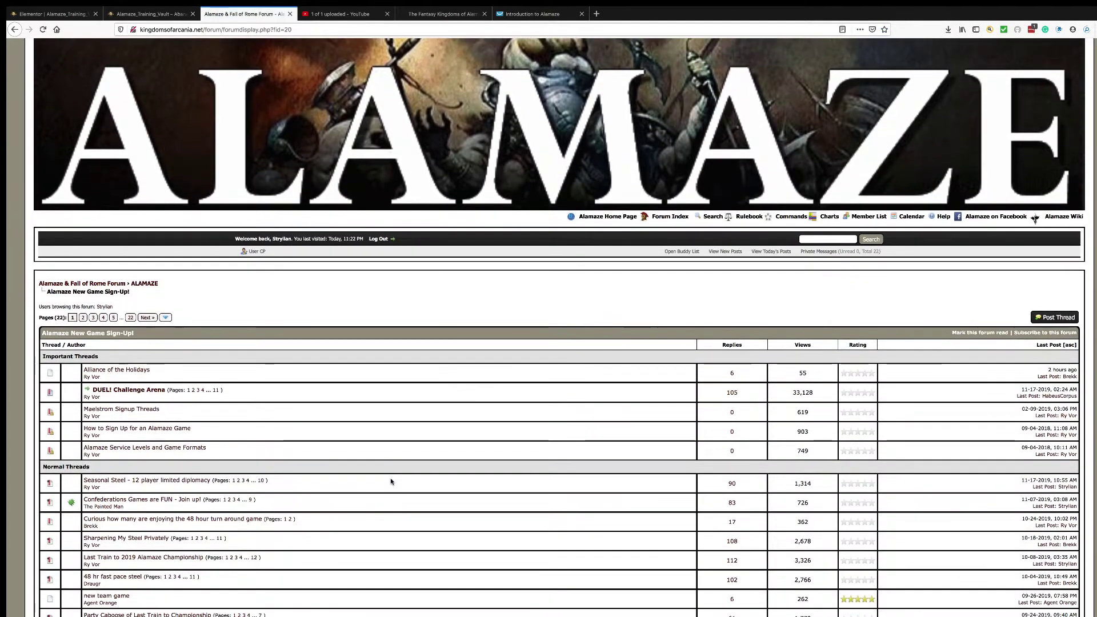
scroll(300, 467, "down", 2)
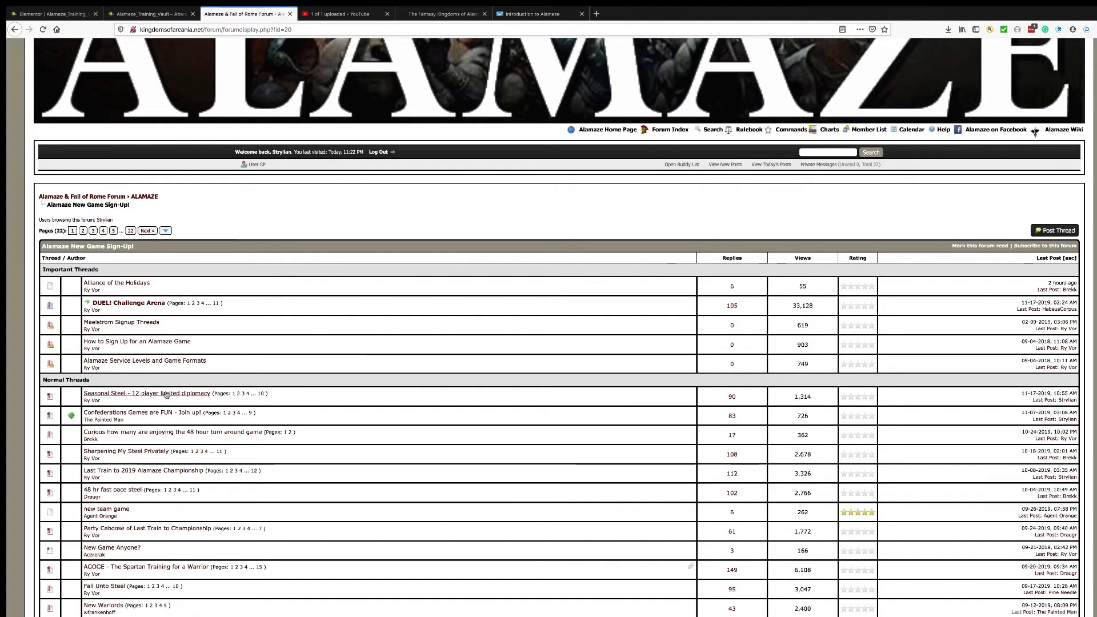
left_click(165, 394)
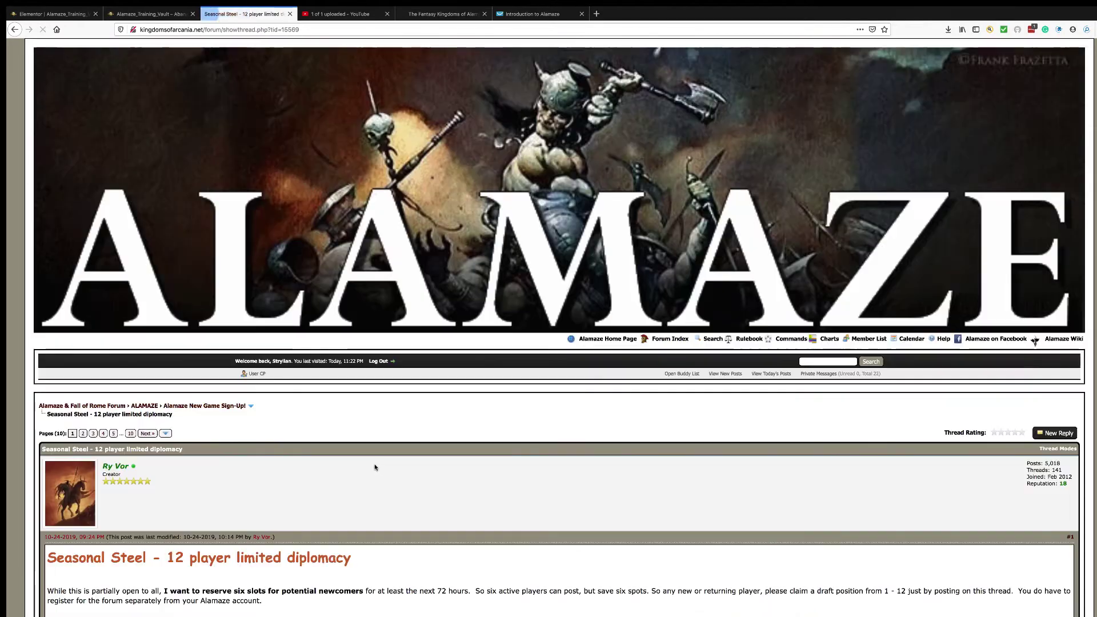
scroll(375, 467, "down", 4)
scroll(382, 467, "down", 4)
scroll(387, 467, "down", 2)
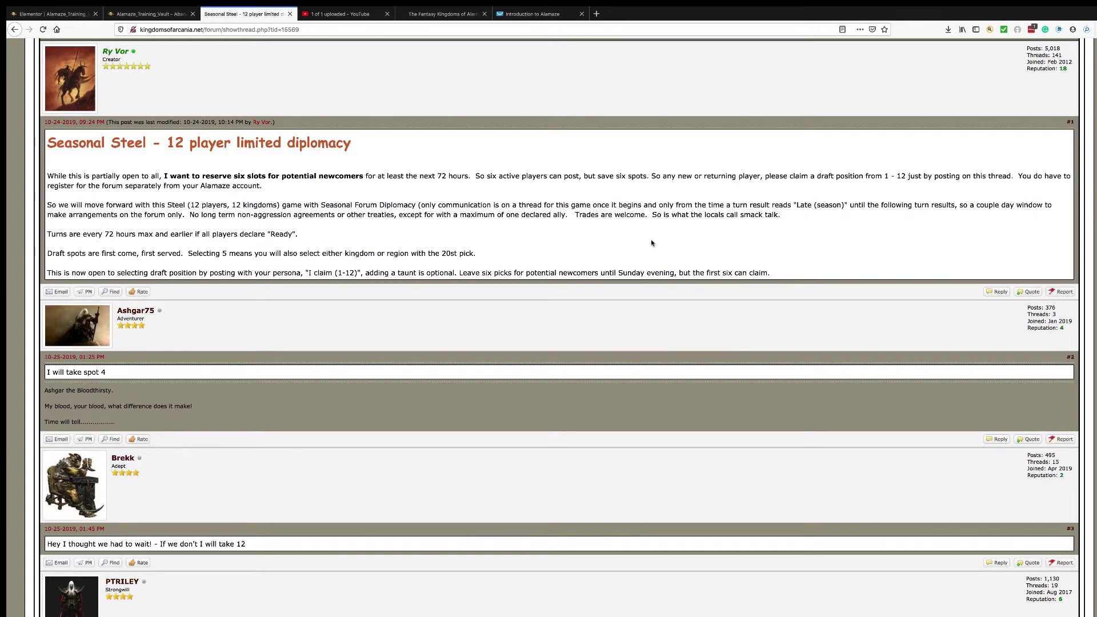
scroll(652, 244, "down", 1)
scroll(652, 244, "down", 2)
scroll(651, 243, "down", 1)
scroll(651, 244, "down", 2)
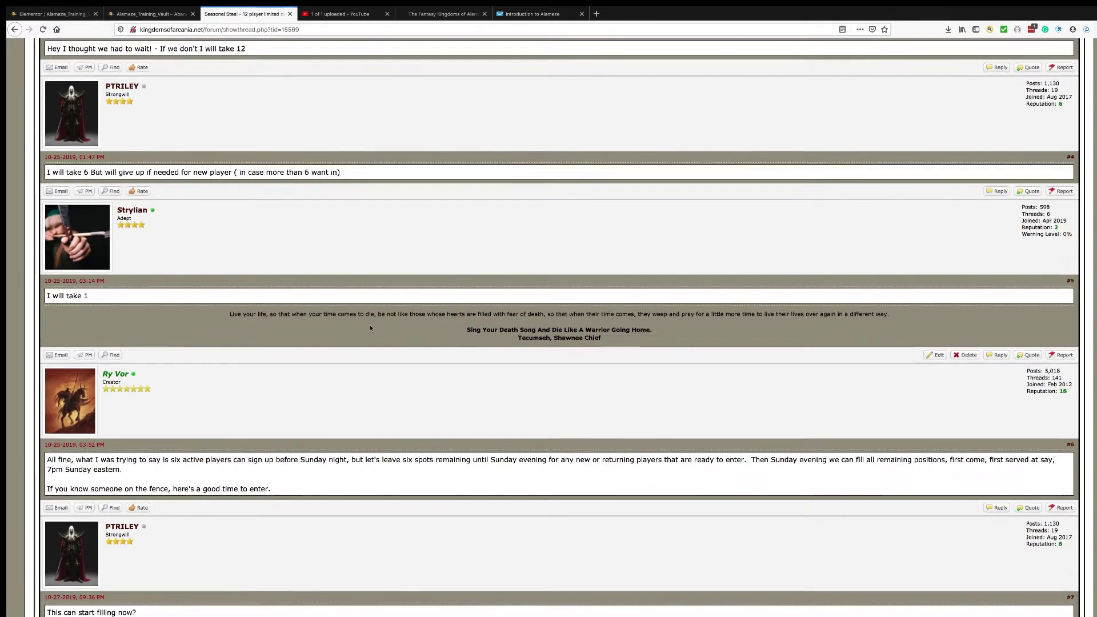
scroll(371, 327, "down", 2)
scroll(370, 326, "down", 2)
scroll(370, 327, "down", 1)
scroll(371, 327, "down", 1)
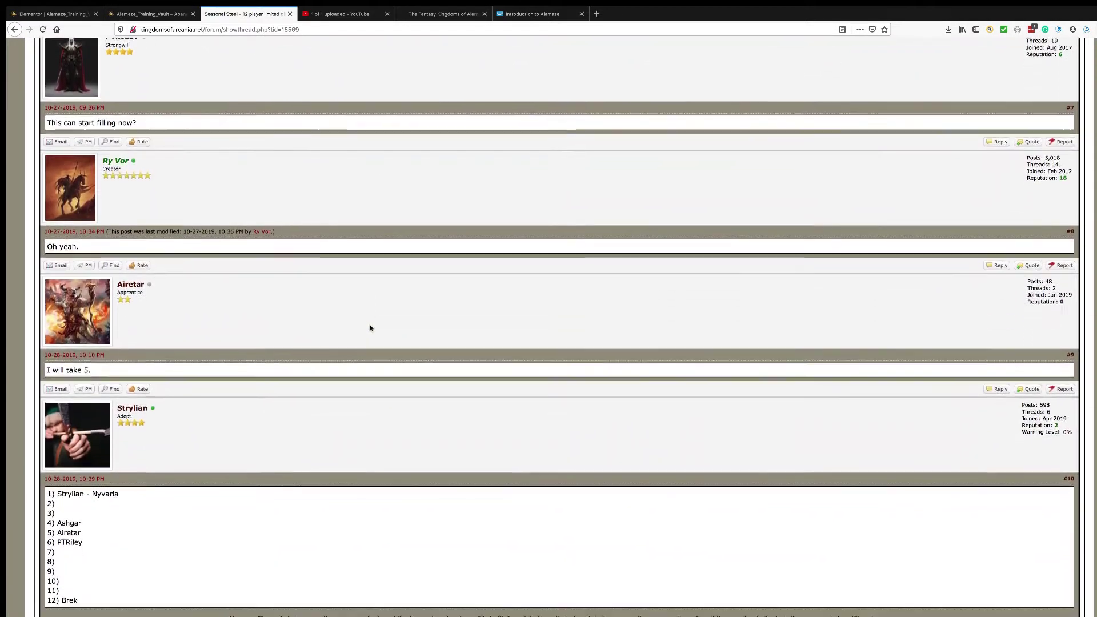
scroll(371, 327, "down", 2)
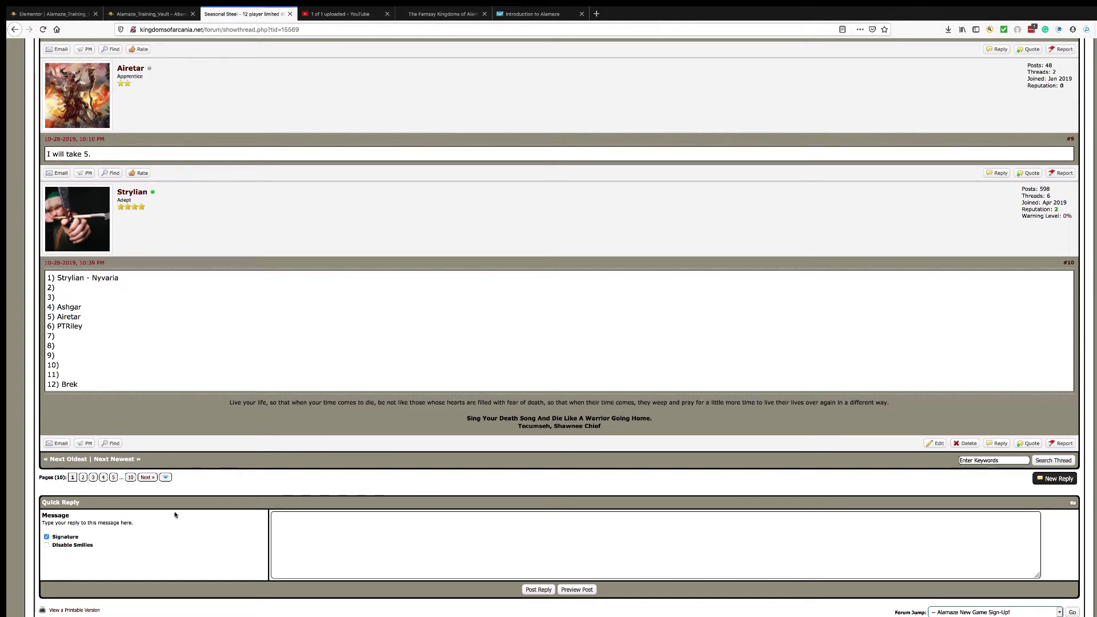
Read the Seasonal Steel draft picks on pages 4 and 5.
left_click(105, 478)
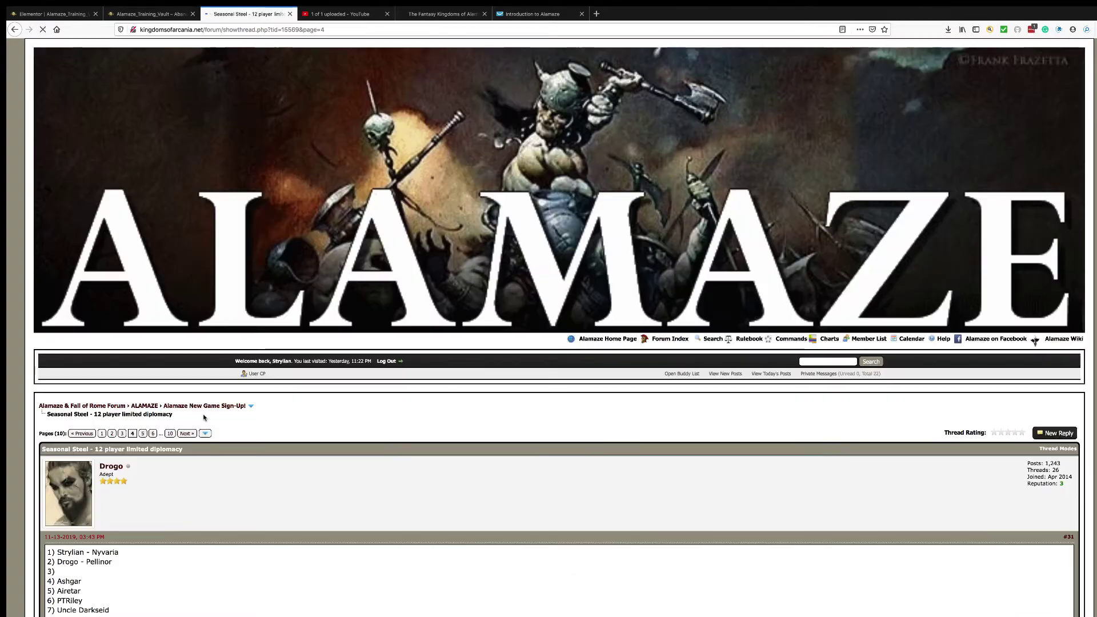
scroll(206, 429, "down", 2)
scroll(205, 429, "down", 3)
scroll(205, 429, "down", 4)
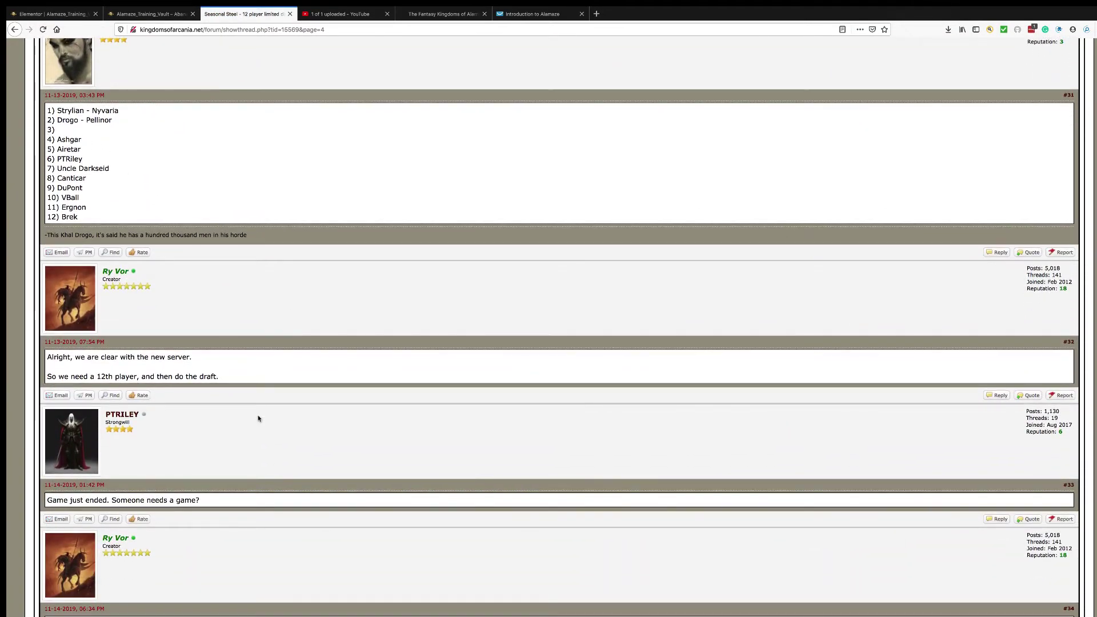
scroll(257, 404, "down", 8)
scroll(257, 412, "down", 5)
scroll(258, 417, "down", 3)
scroll(259, 418, "down", 3)
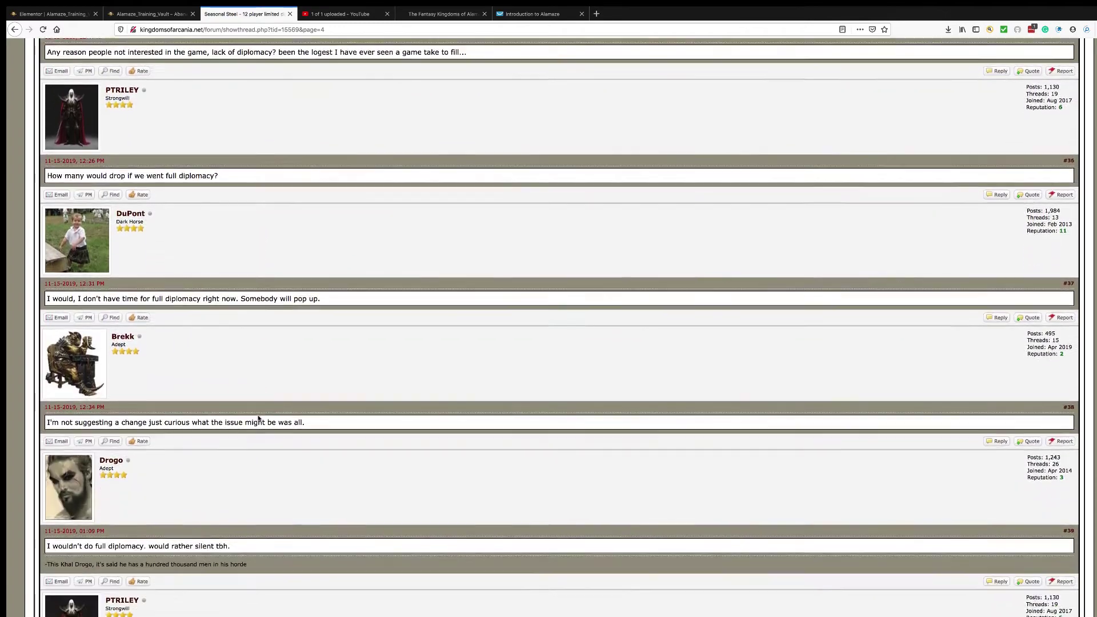
scroll(258, 418, "down", 5)
scroll(258, 417, "down", 3)
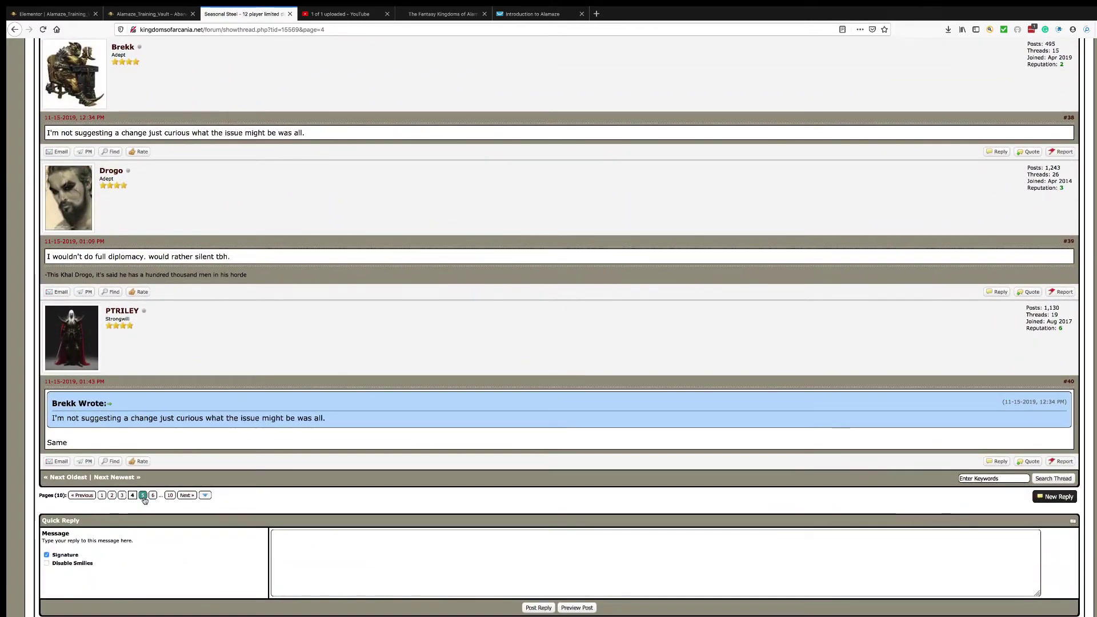
left_click(143, 495)
scroll(237, 437, "down", 4)
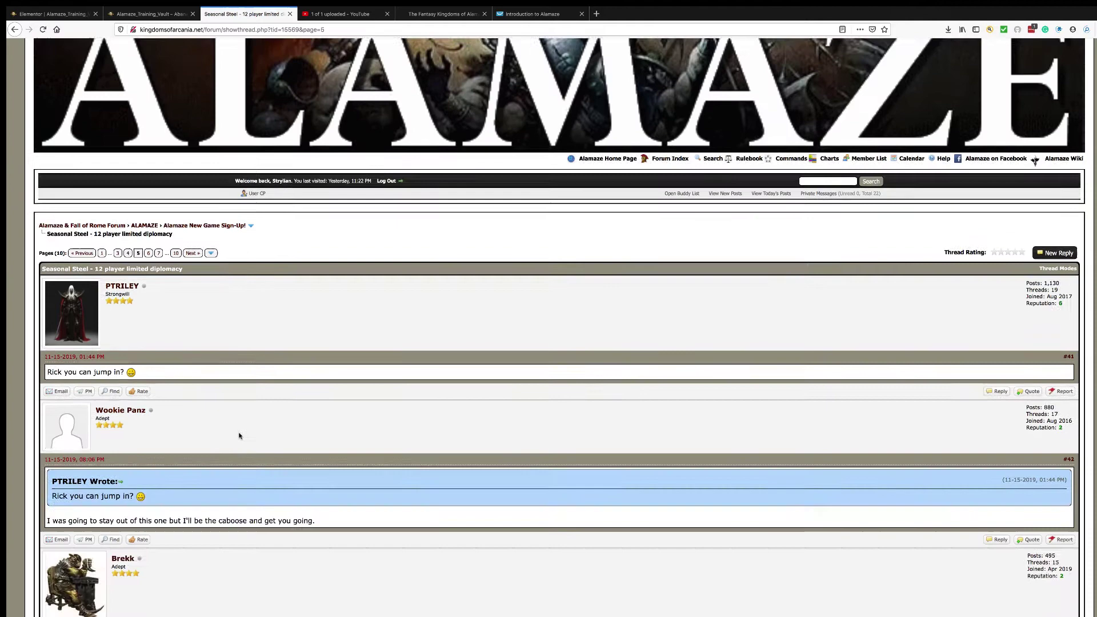
scroll(238, 437, "down", 3)
scroll(240, 436, "down", 4)
scroll(240, 436, "down", 1)
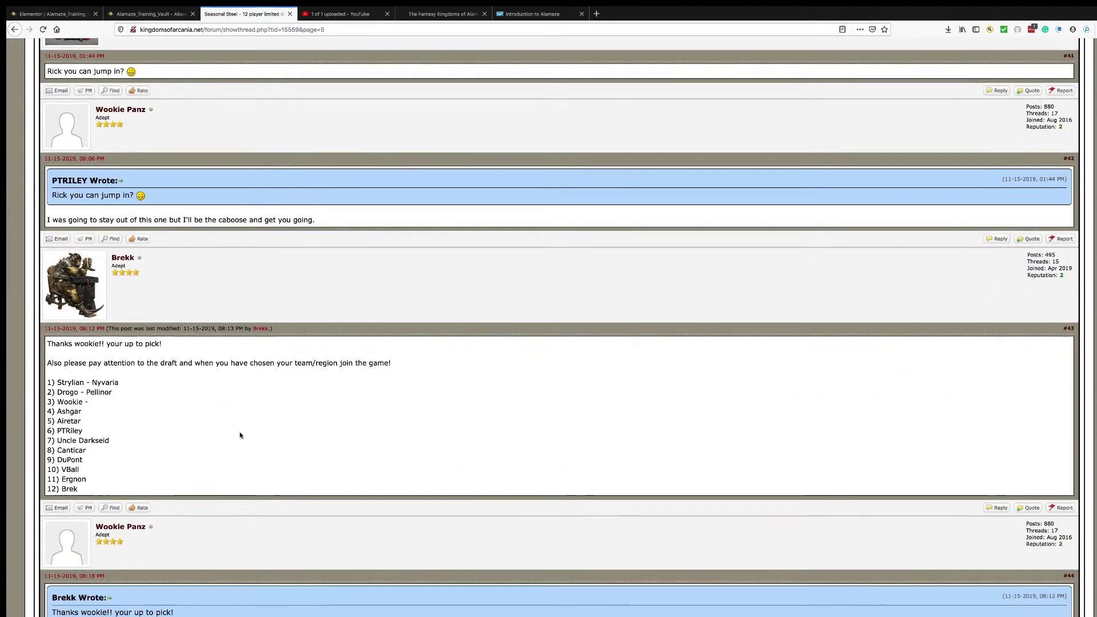
scroll(240, 435, "down", 2)
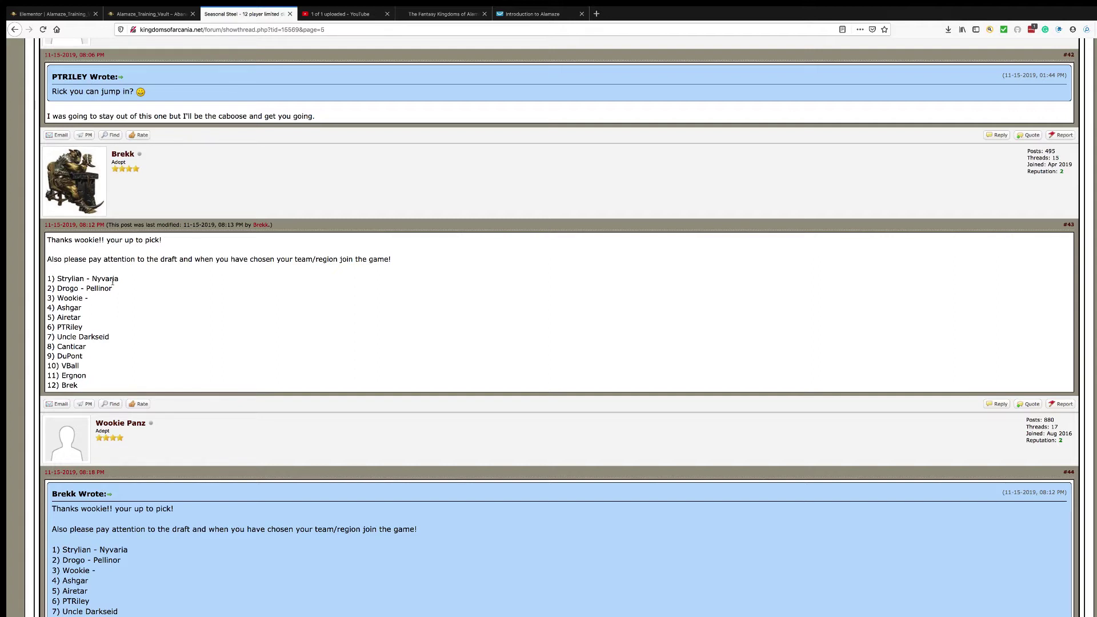
scroll(198, 342, "down", 1)
scroll(199, 343, "down", 5)
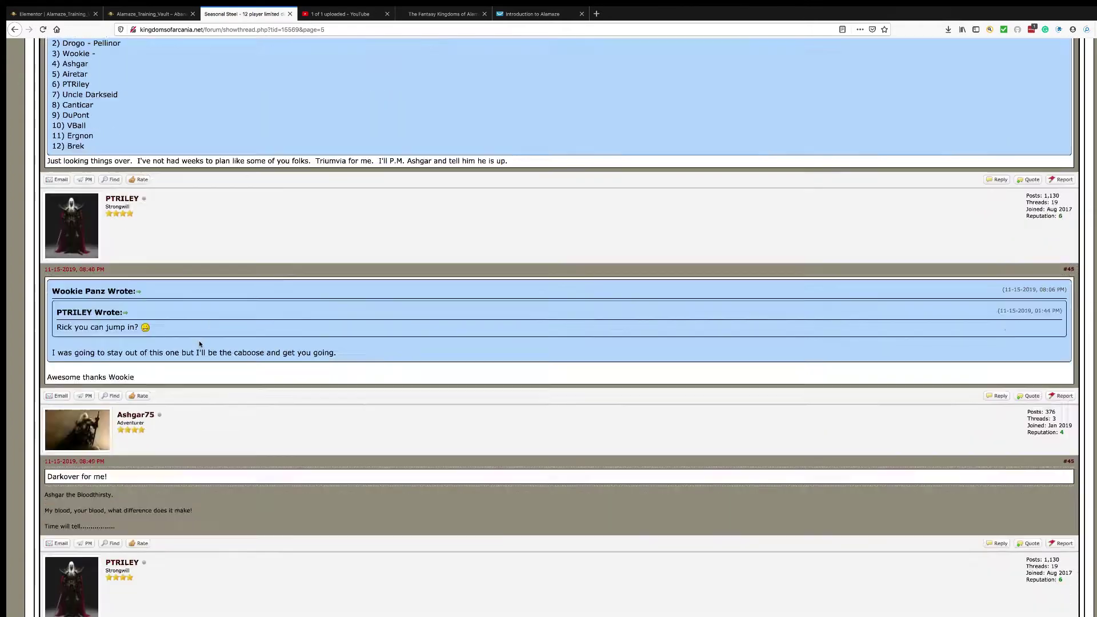
scroll(198, 343, "down", 4)
scroll(198, 344, "down", 1)
scroll(198, 344, "down", 2)
scroll(199, 344, "down", 3)
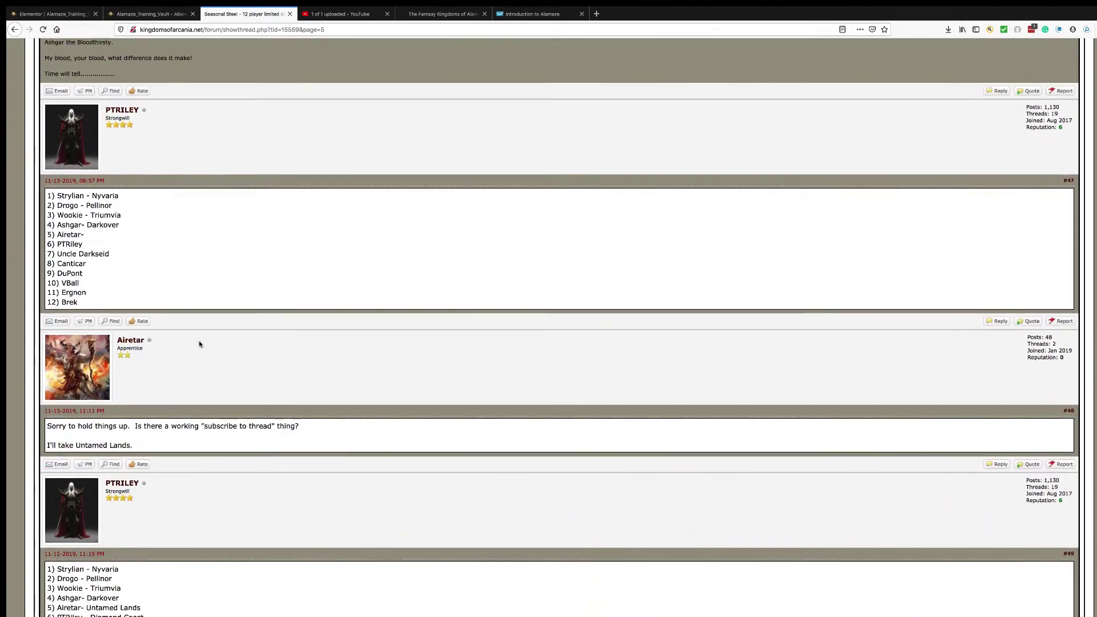
scroll(200, 344, "down", 5)
scroll(199, 347, "down", 3)
scroll(196, 374, "down", 2)
scroll(184, 395, "down", 1)
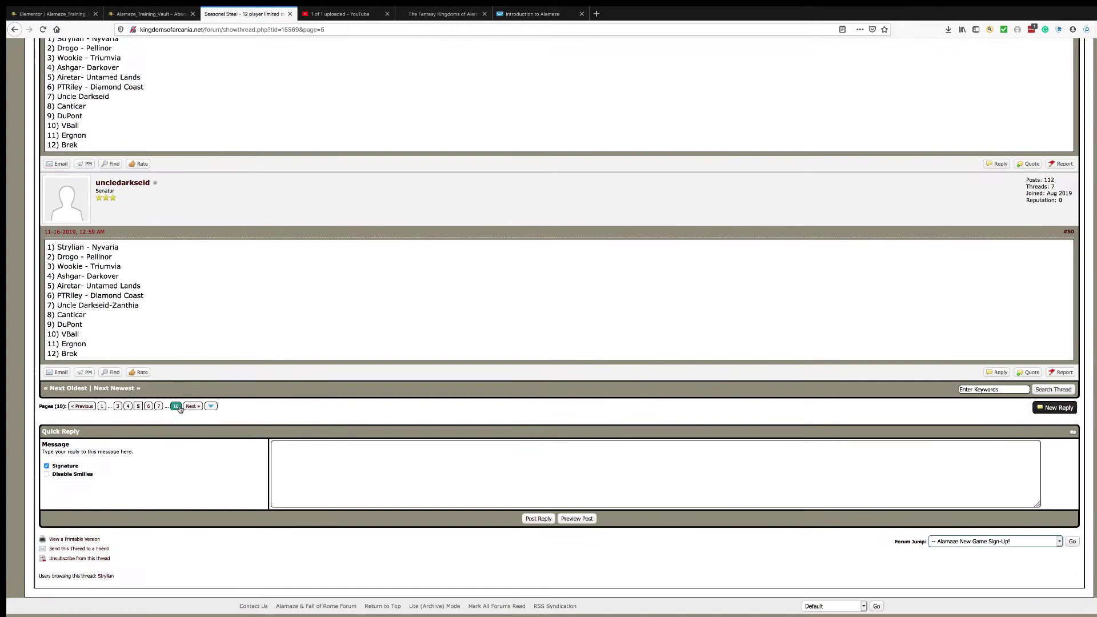
Read page 7's final draft lists, then switch back to the Alamaze_Training_Vault tab.
left_click(158, 406)
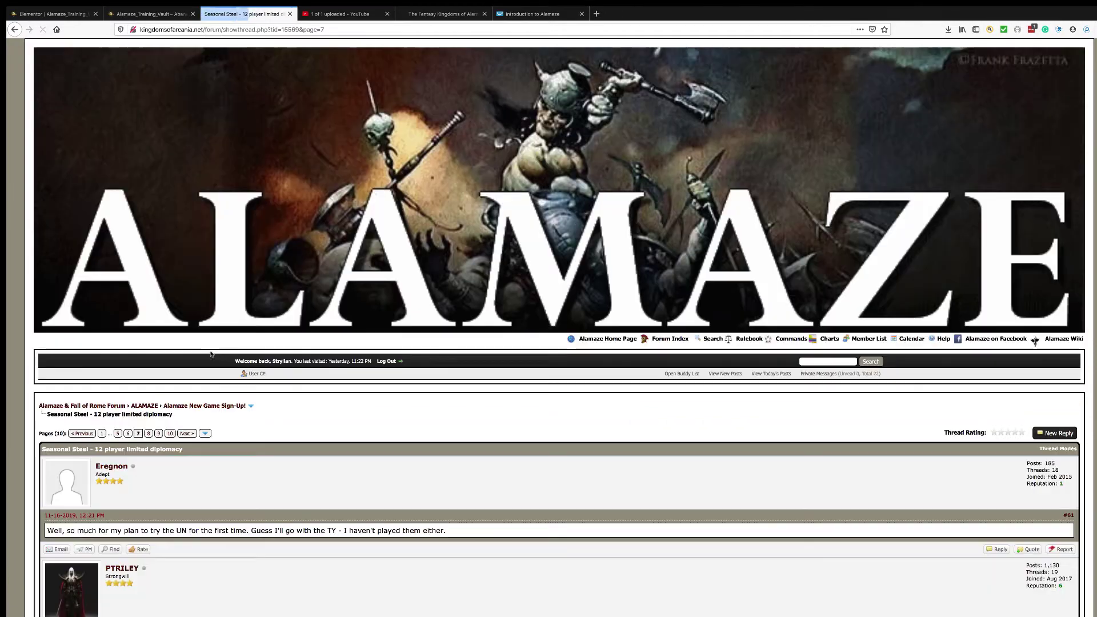
scroll(236, 383, "down", 3)
scroll(238, 383, "down", 2)
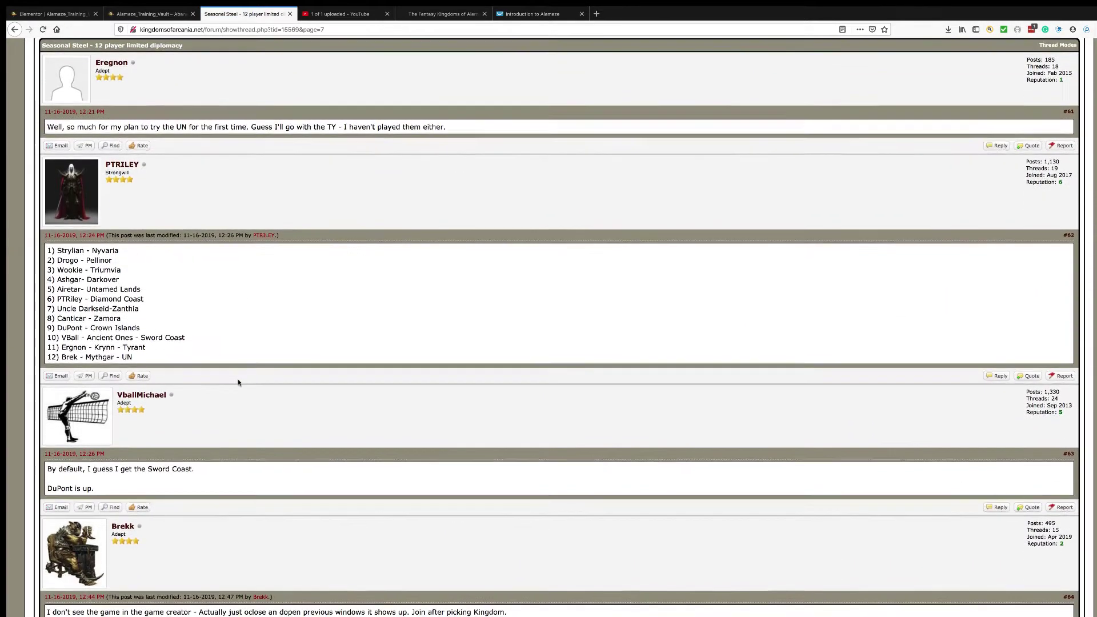
scroll(240, 383, "down", 4)
scroll(239, 383, "down", 3)
scroll(239, 383, "down", 2)
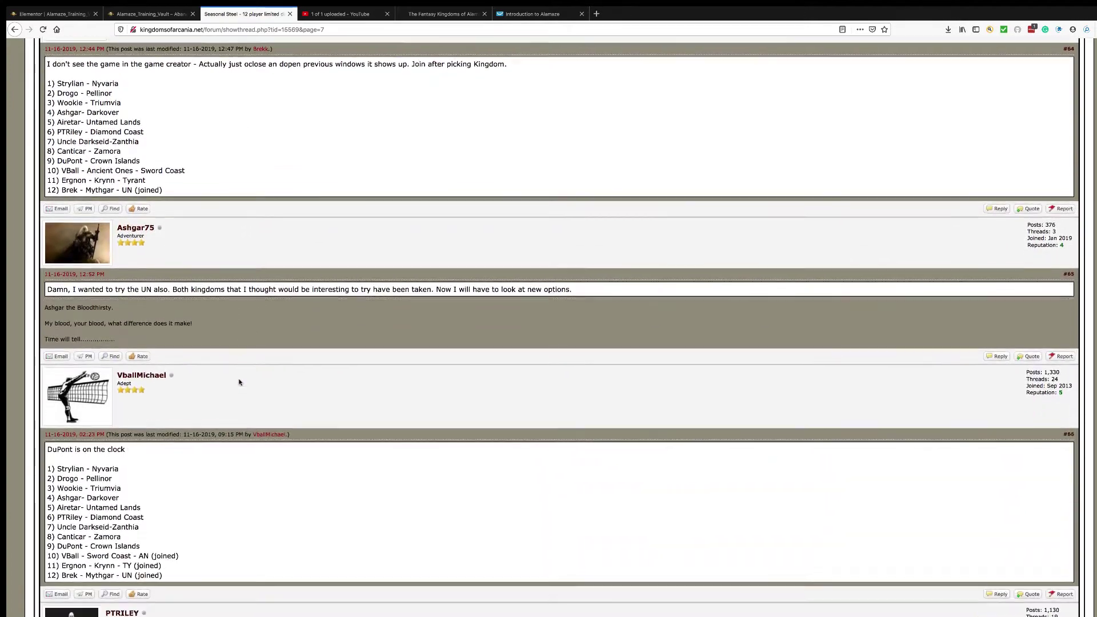
scroll(239, 383, "down", 4)
scroll(240, 383, "down", 1)
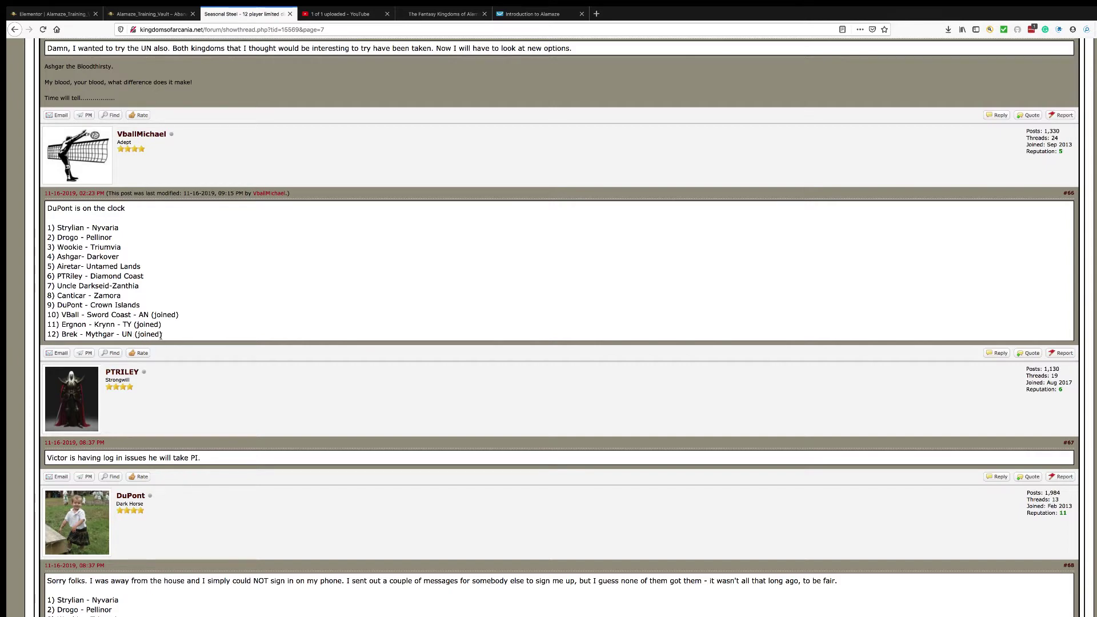
scroll(301, 421, "down", 1)
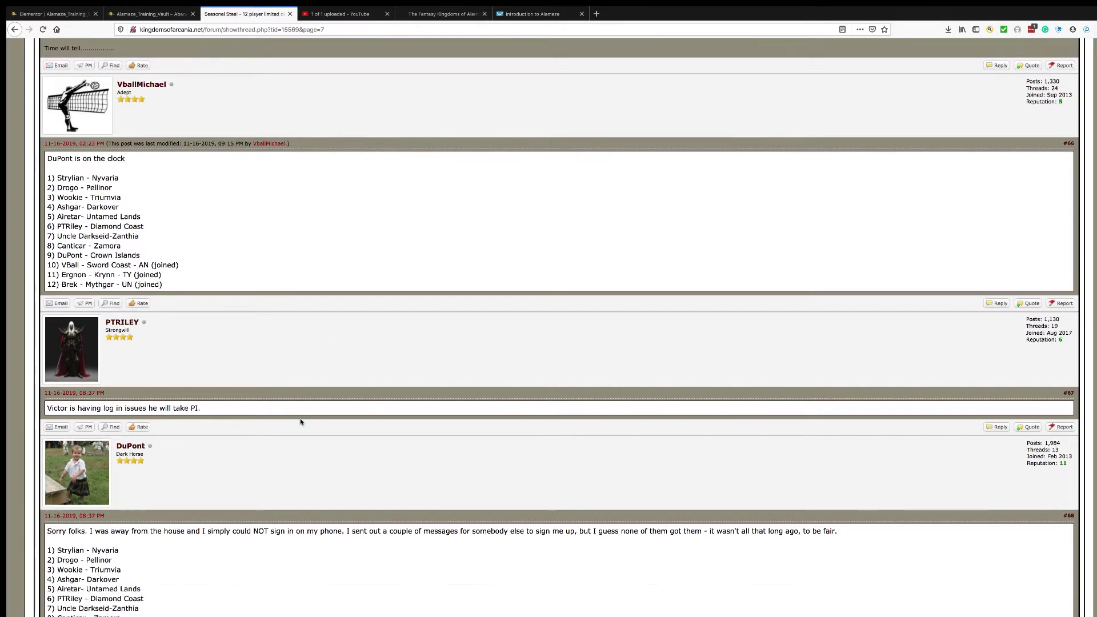
scroll(301, 421, "down", 2)
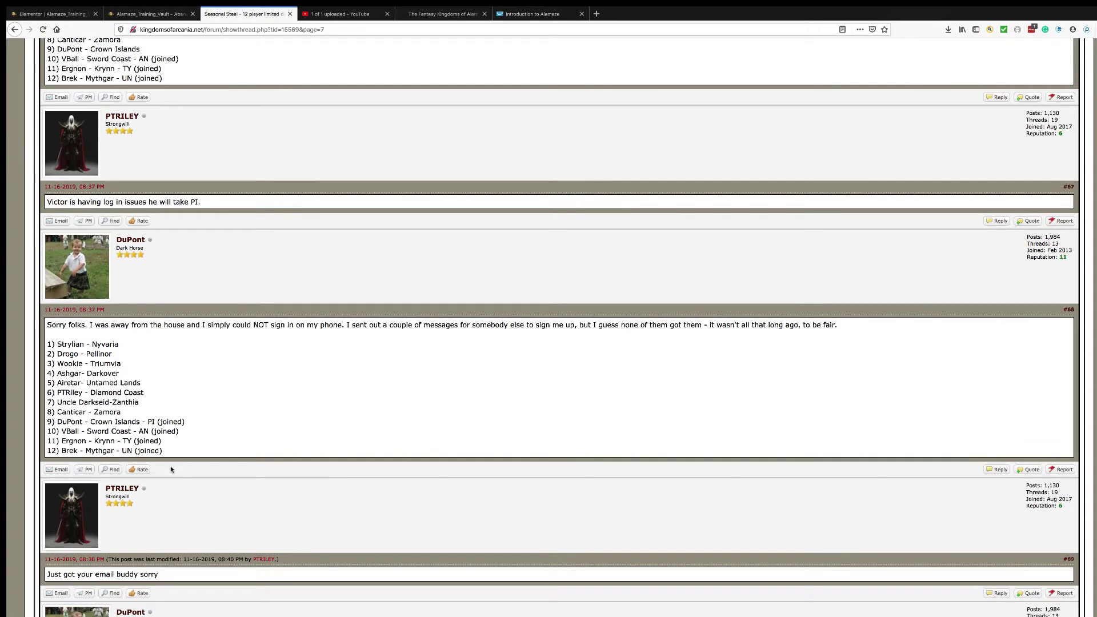
left_click(138, 16)
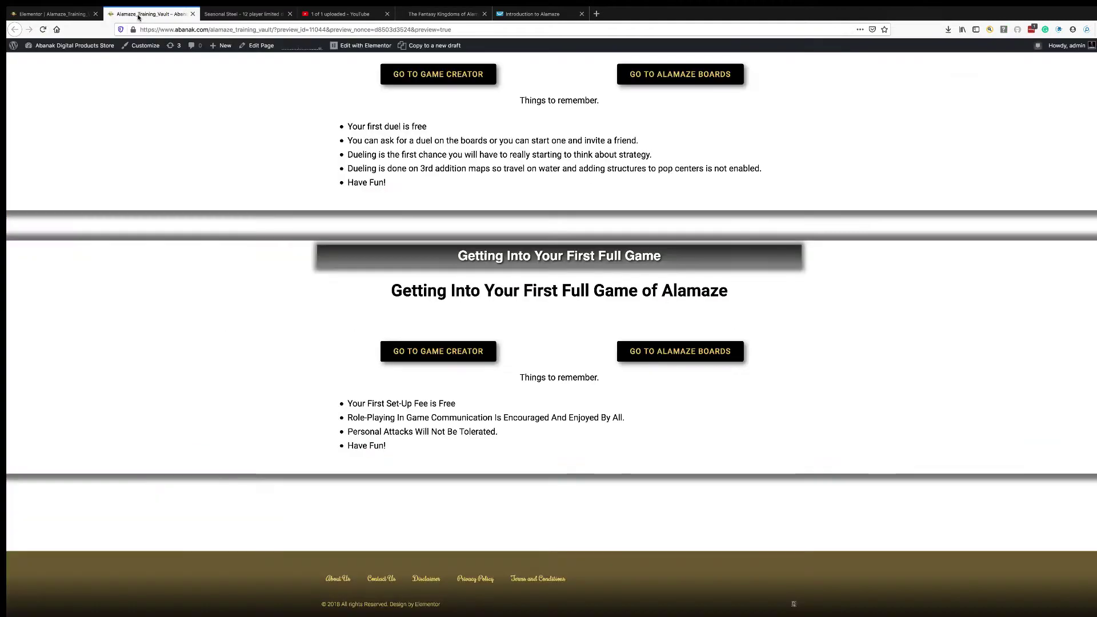
Go to Game Creator and log in with username and password.
left_click(432, 358)
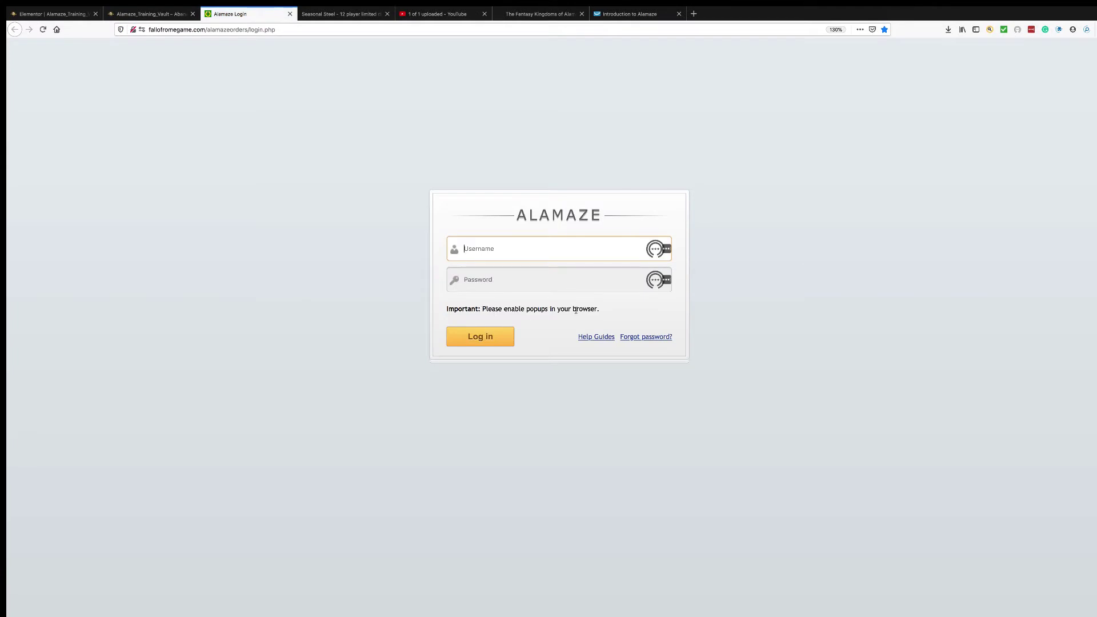
type("s")
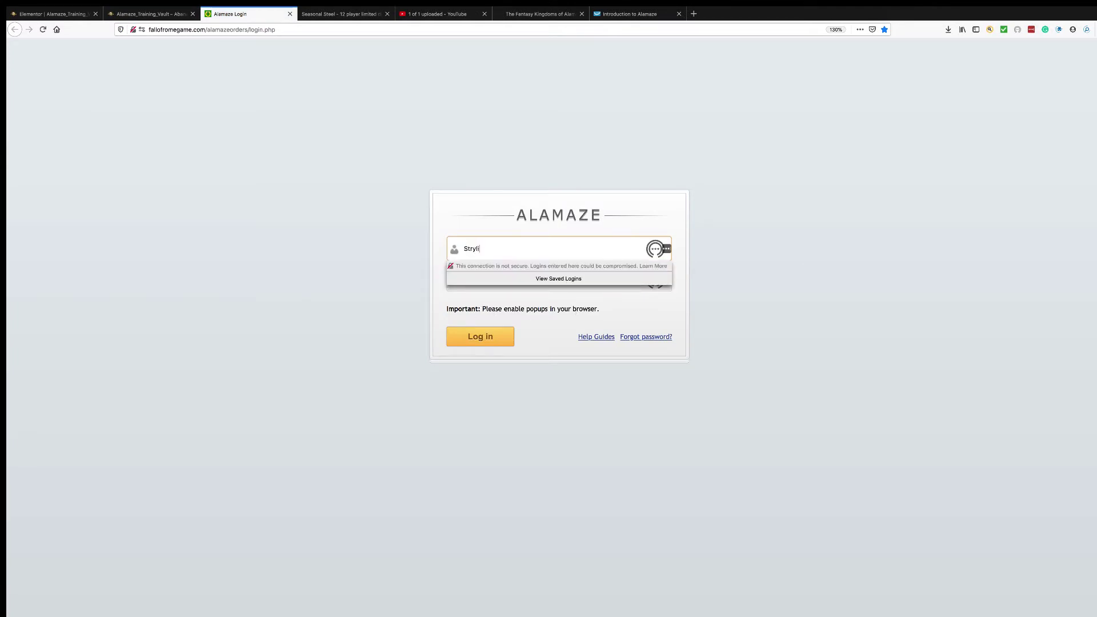
key("Tab")
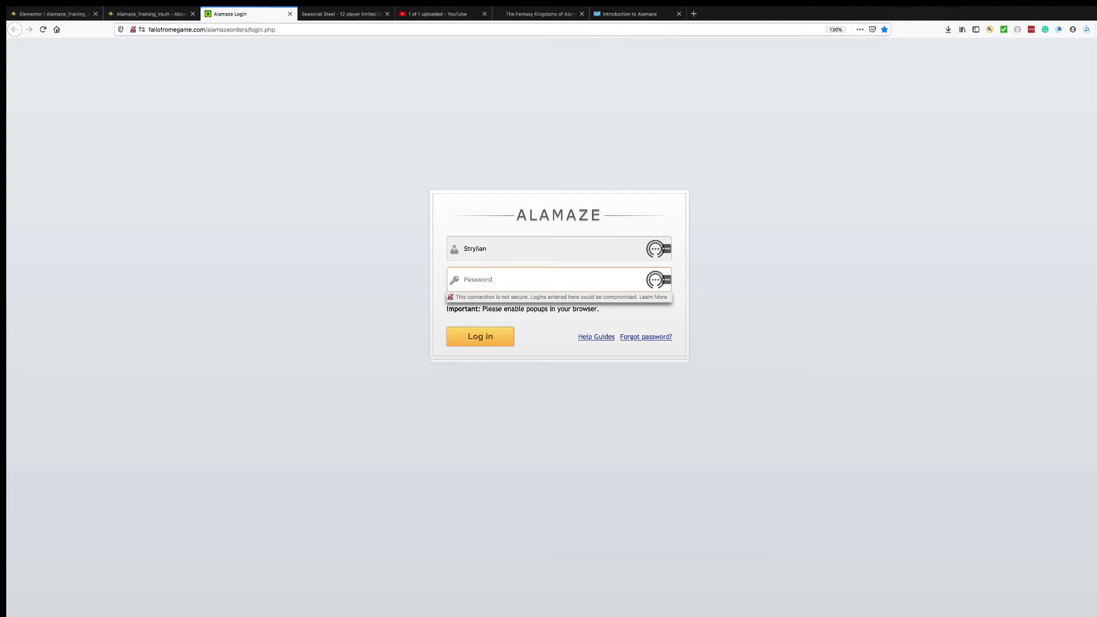
type("a")
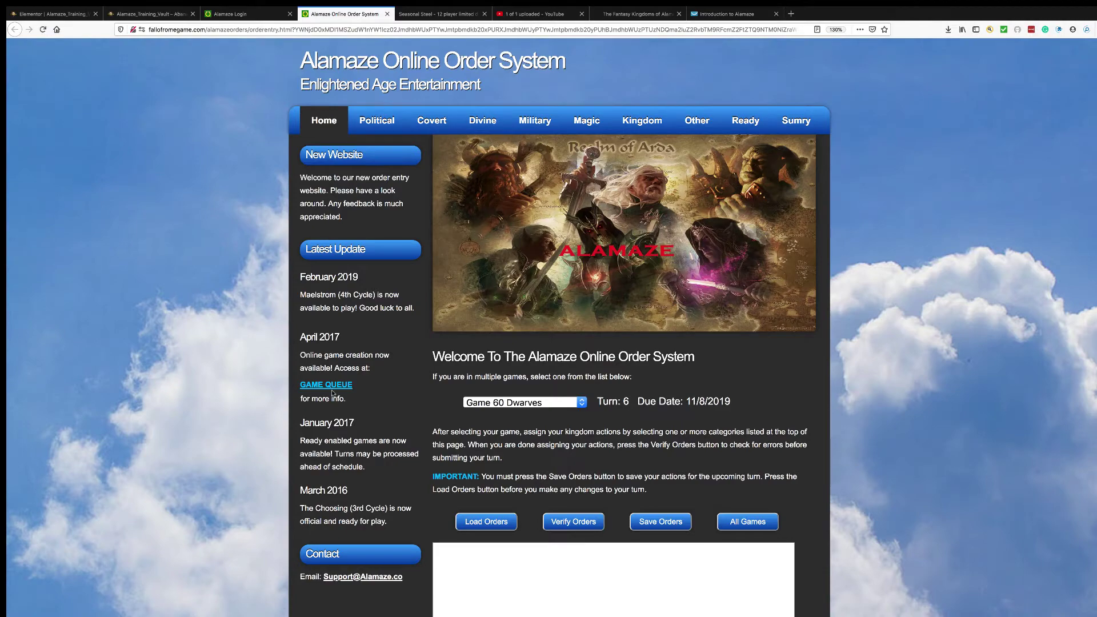
Show the GAME QUEUE from the Latest Update sidebar, listing Test duel game 368.
left_click(331, 385)
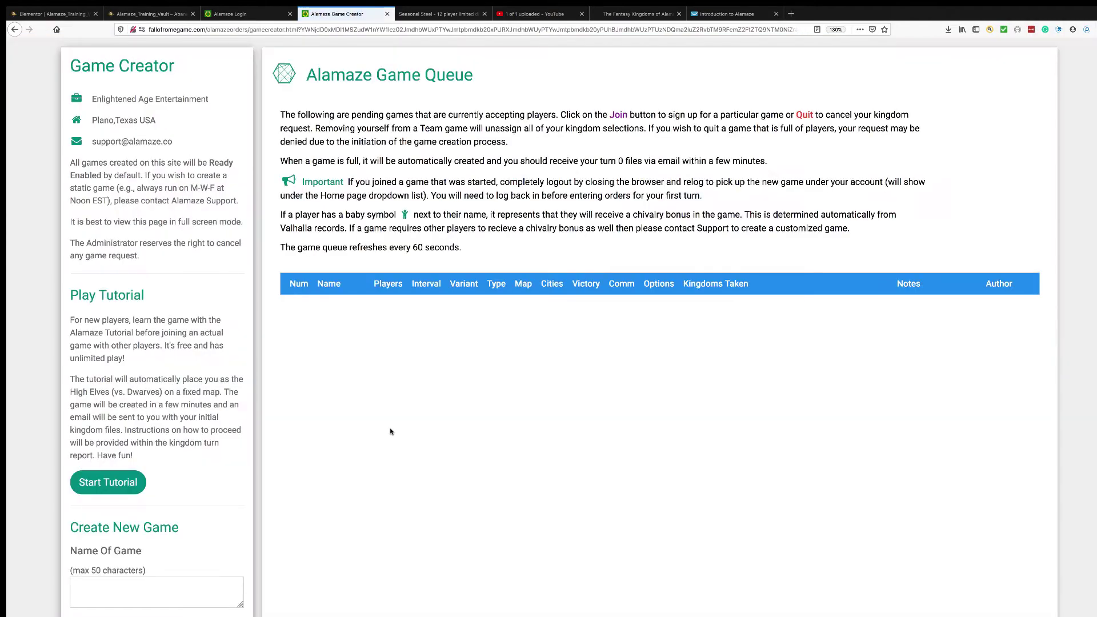
scroll(465, 444, "down", 1)
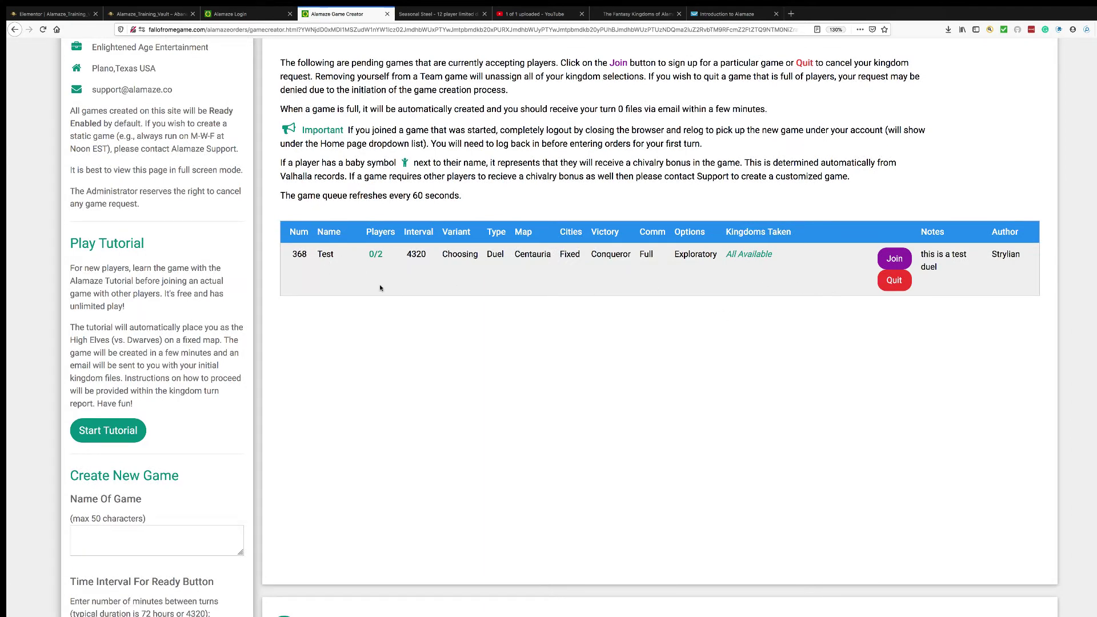
scroll(651, 369, "down", 1)
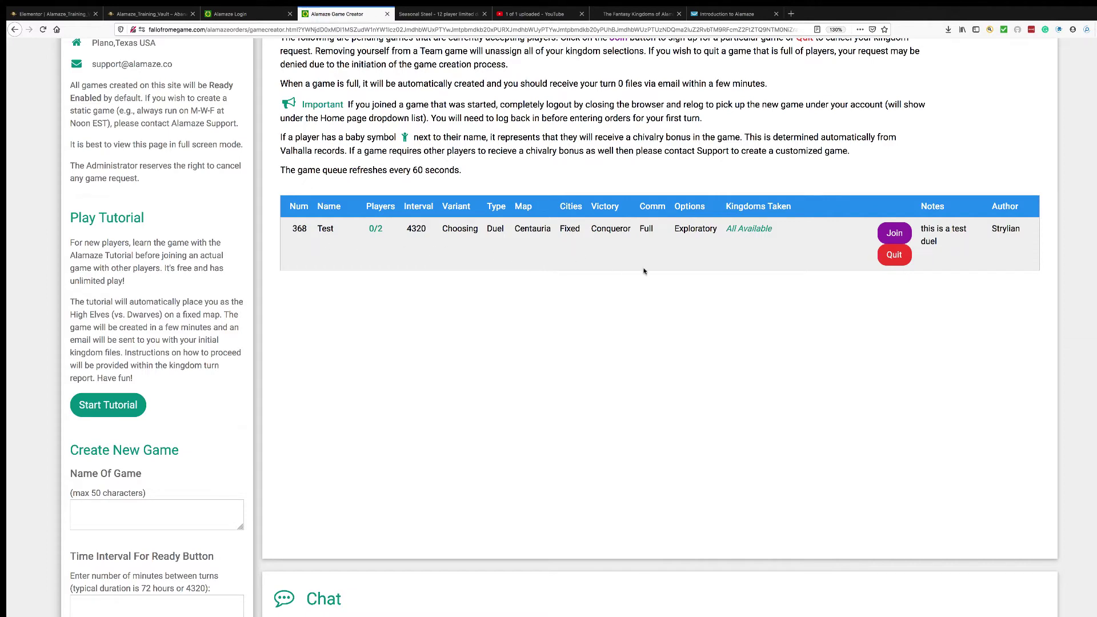
scroll(590, 299, "down", 1)
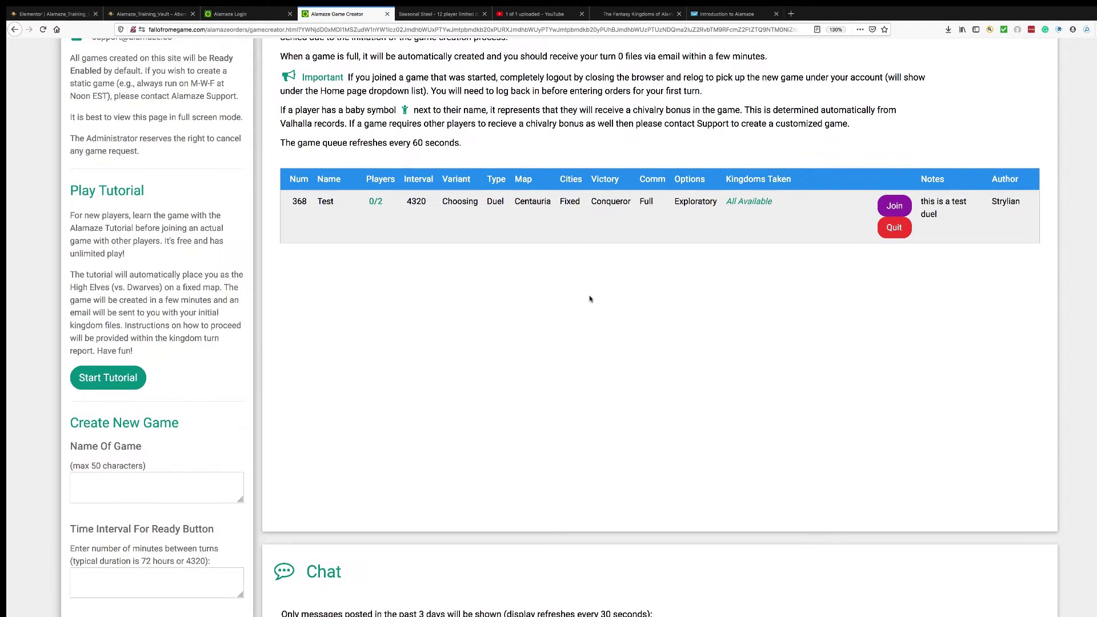
scroll(589, 298, "down", 1)
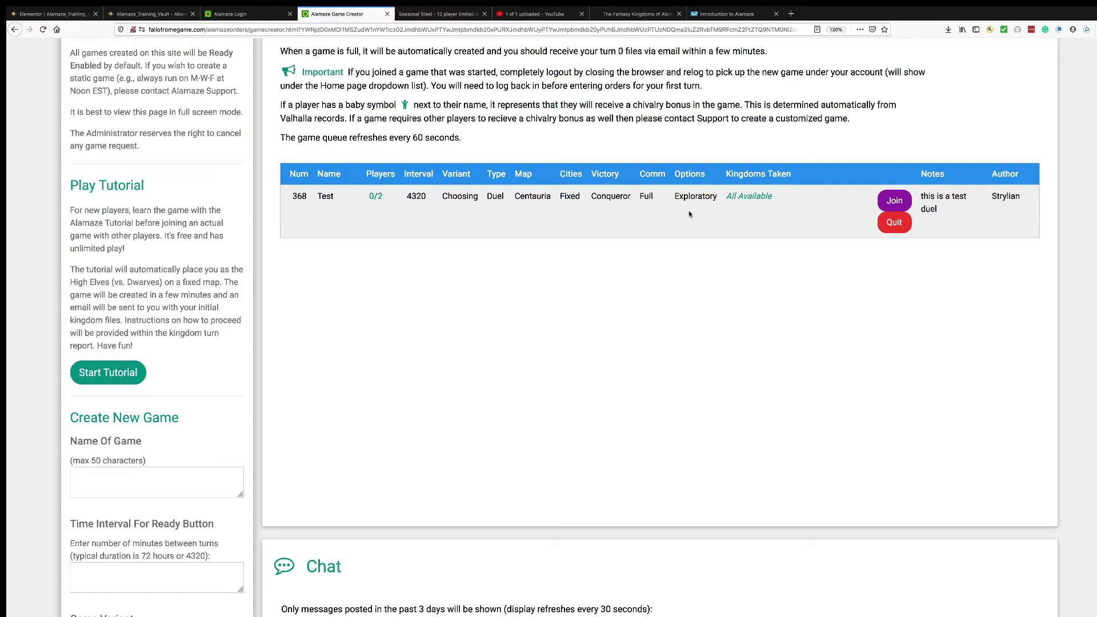
Join game 368, choosing Halfling in the Select Kingdom popup.
left_click(893, 208)
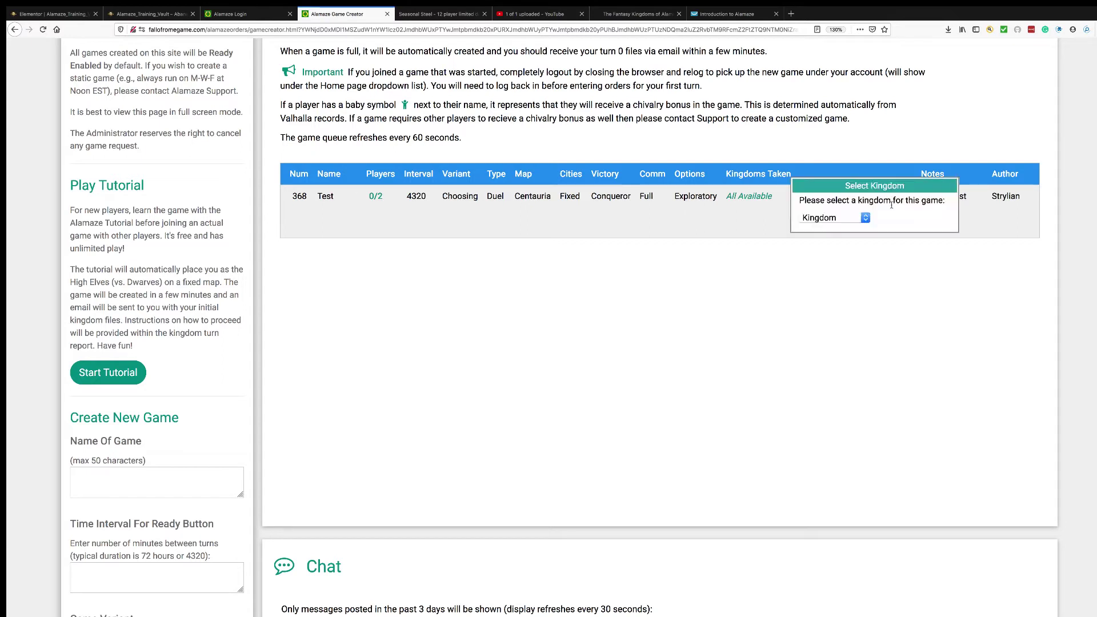
left_click(849, 221)
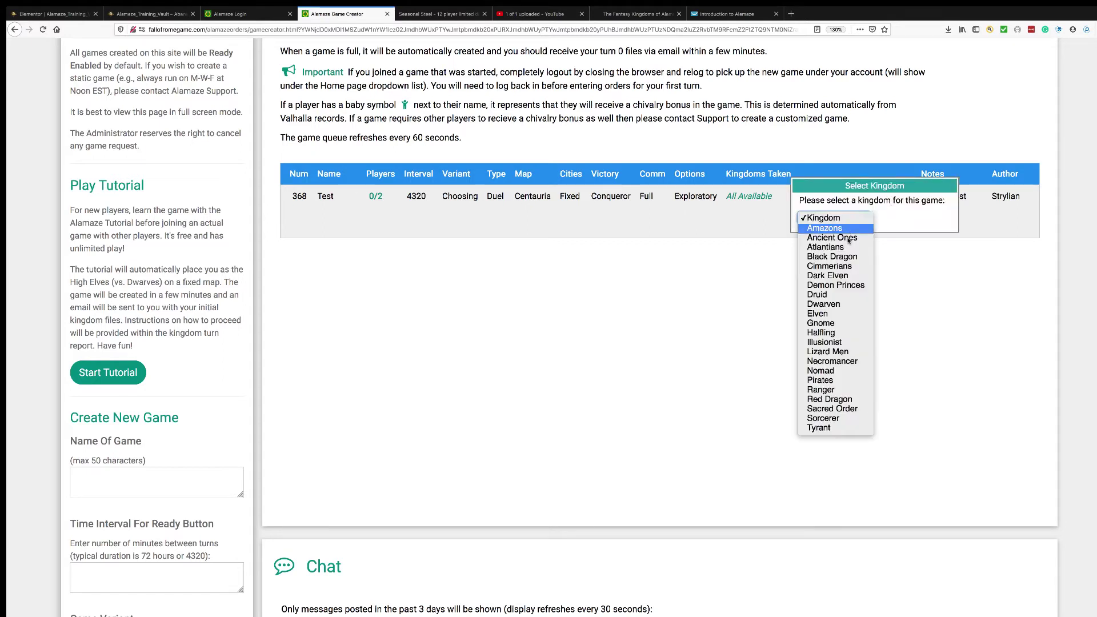
left_click(839, 333)
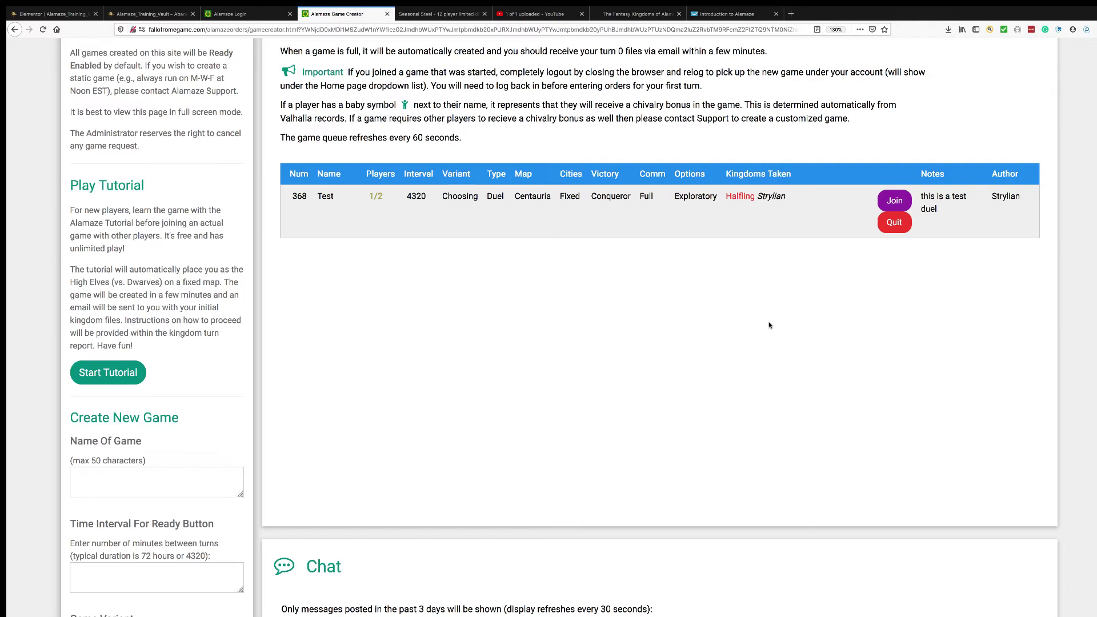
scroll(769, 325, "up", 3)
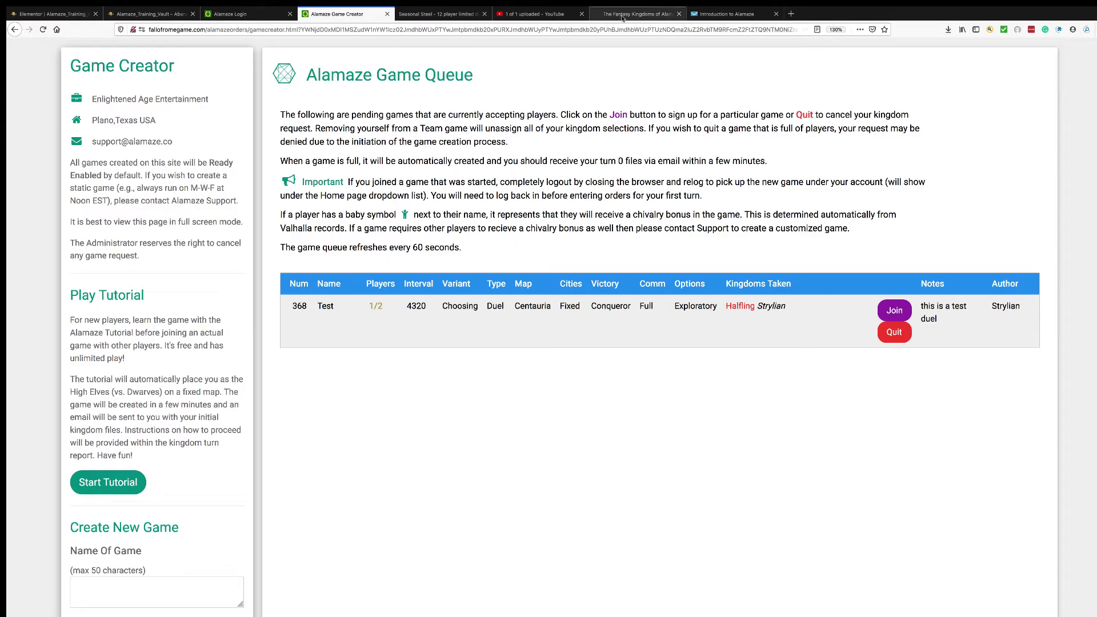
left_click(623, 18)
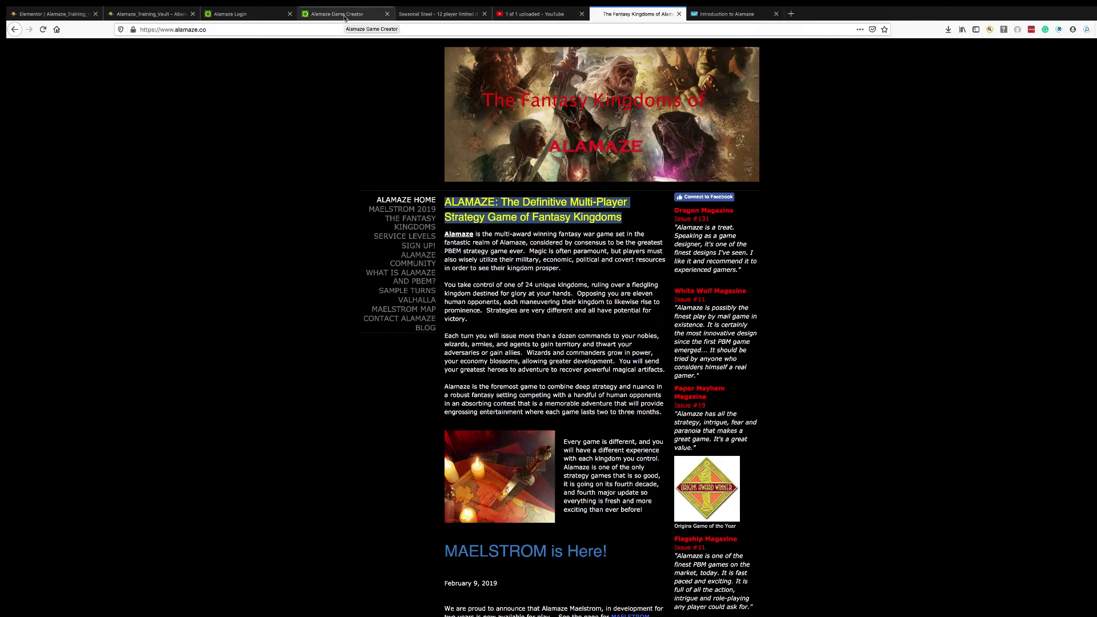
left_click(346, 17)
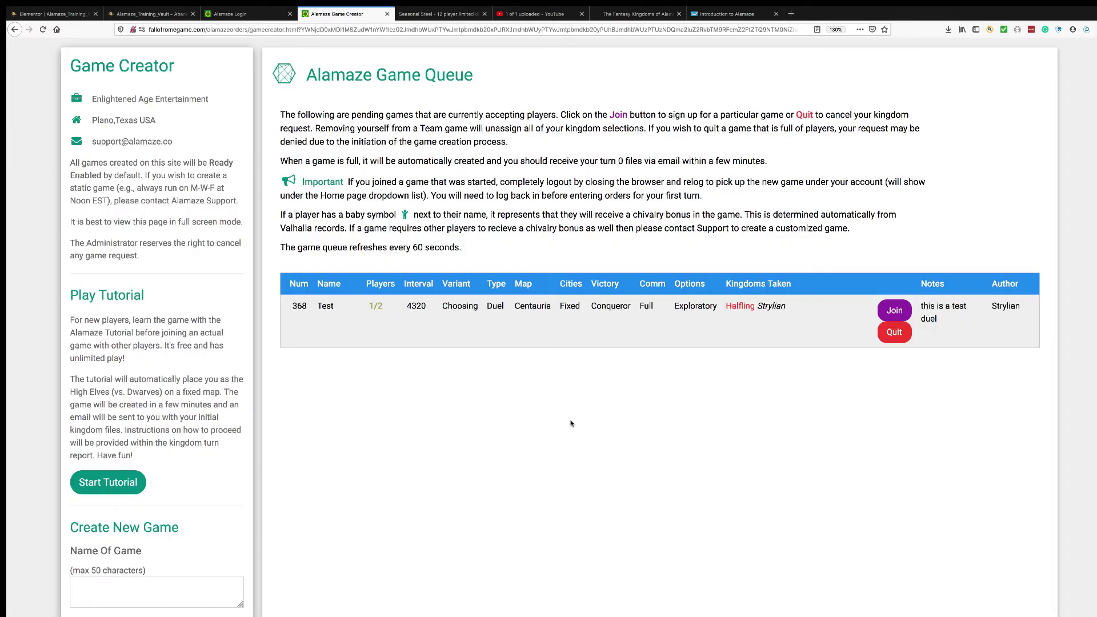
scroll(571, 423, "down", 3)
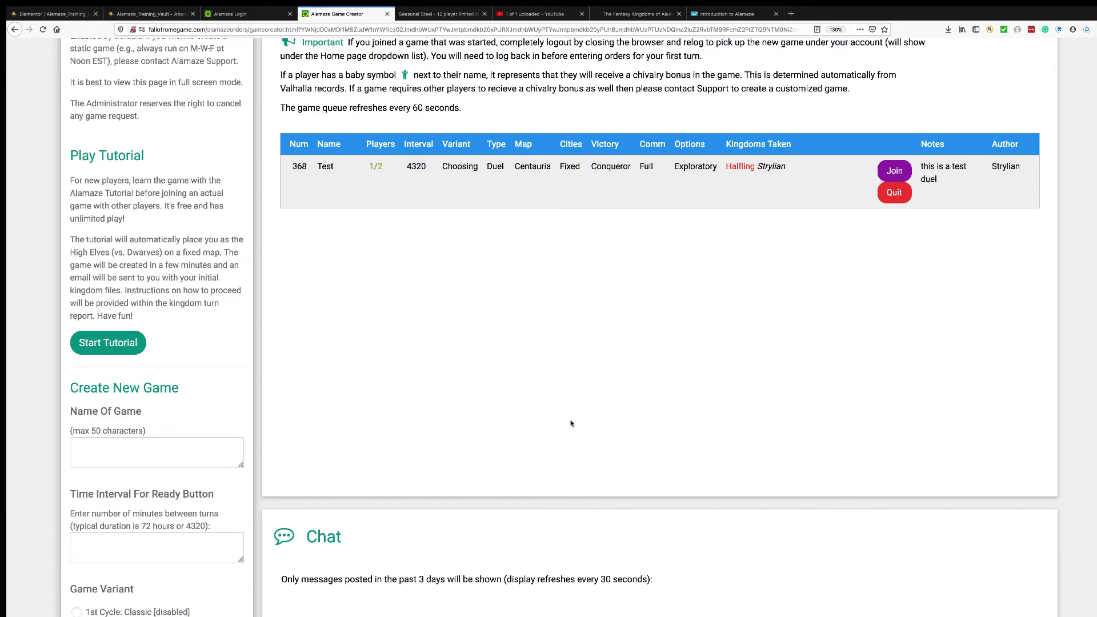
scroll(571, 423, "down", 3)
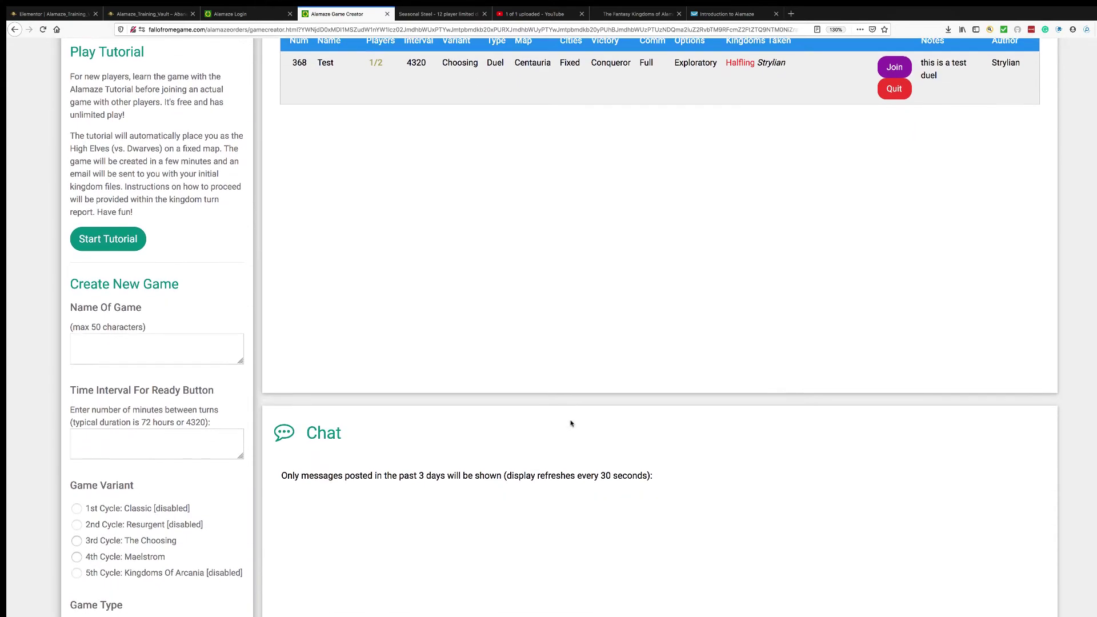
scroll(571, 422, "up", 3)
scroll(570, 422, "up", 2)
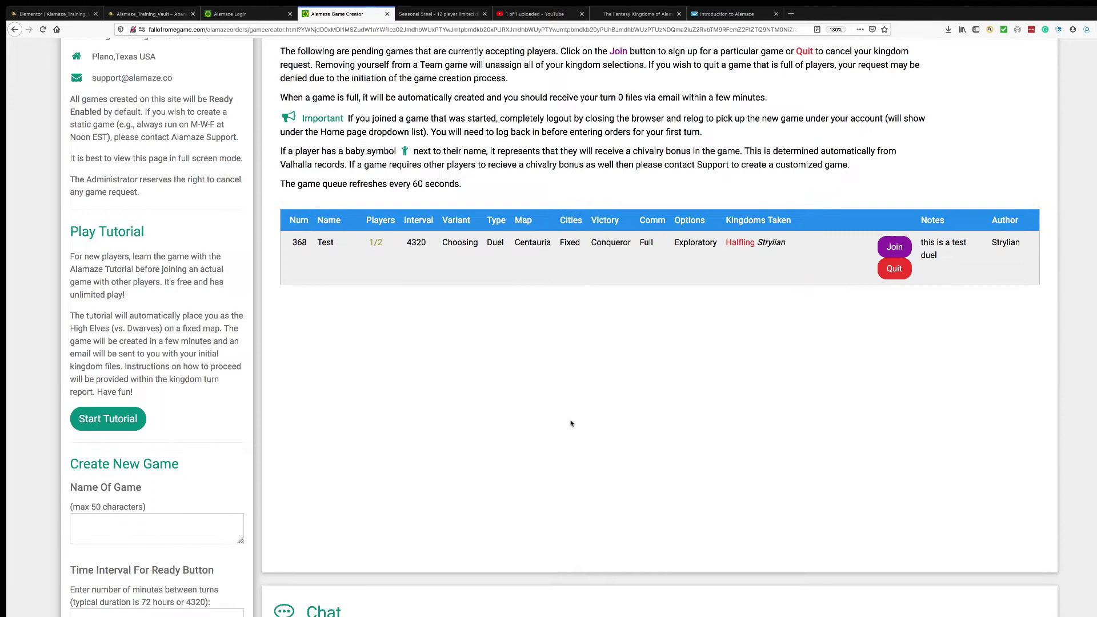
scroll(571, 422, "down", 3)
scroll(571, 423, "down", 1)
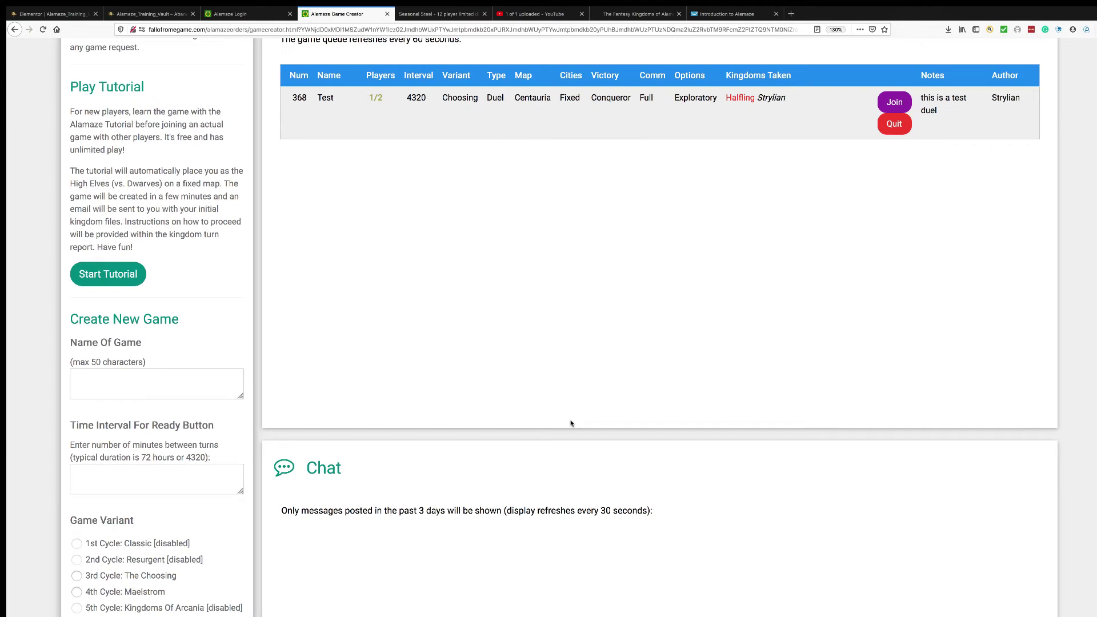
scroll(572, 423, "up", 5)
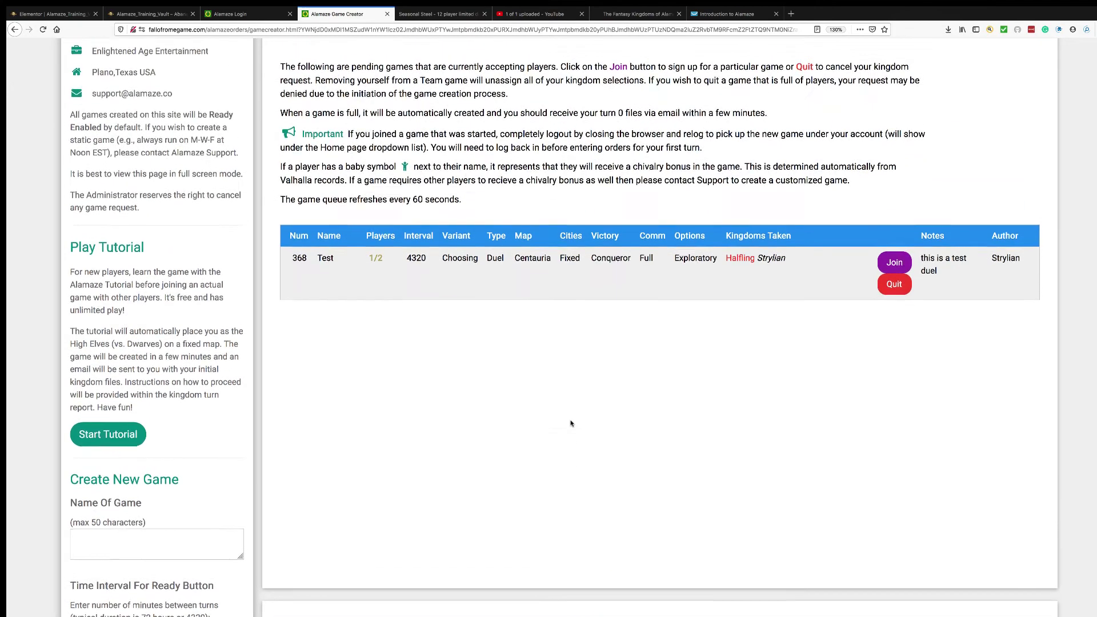
scroll(571, 423, "down", 1)
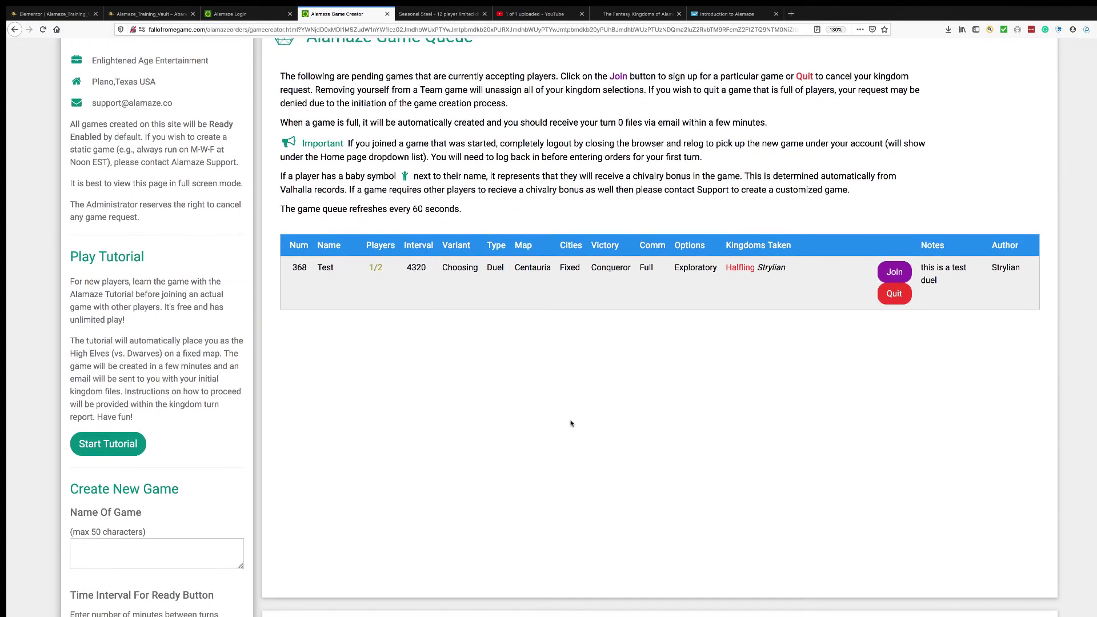
scroll(473, 435, "up", 5)
scroll(472, 434, "up", 3)
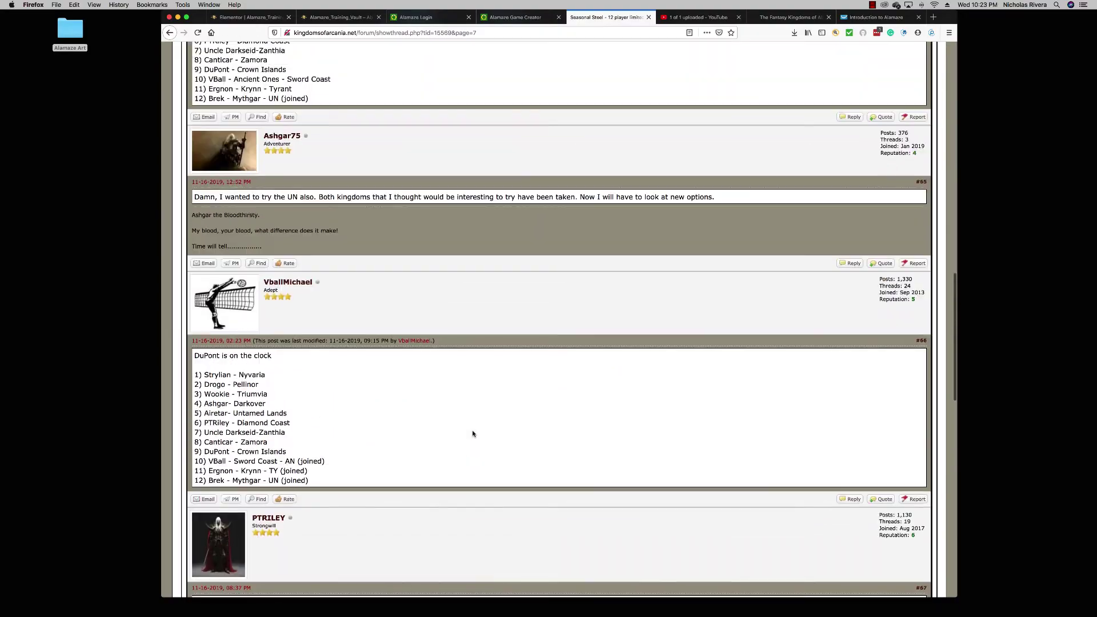
scroll(472, 434, "up", 2)
scroll(472, 433, "up", 5)
scroll(473, 434, "up", 3)
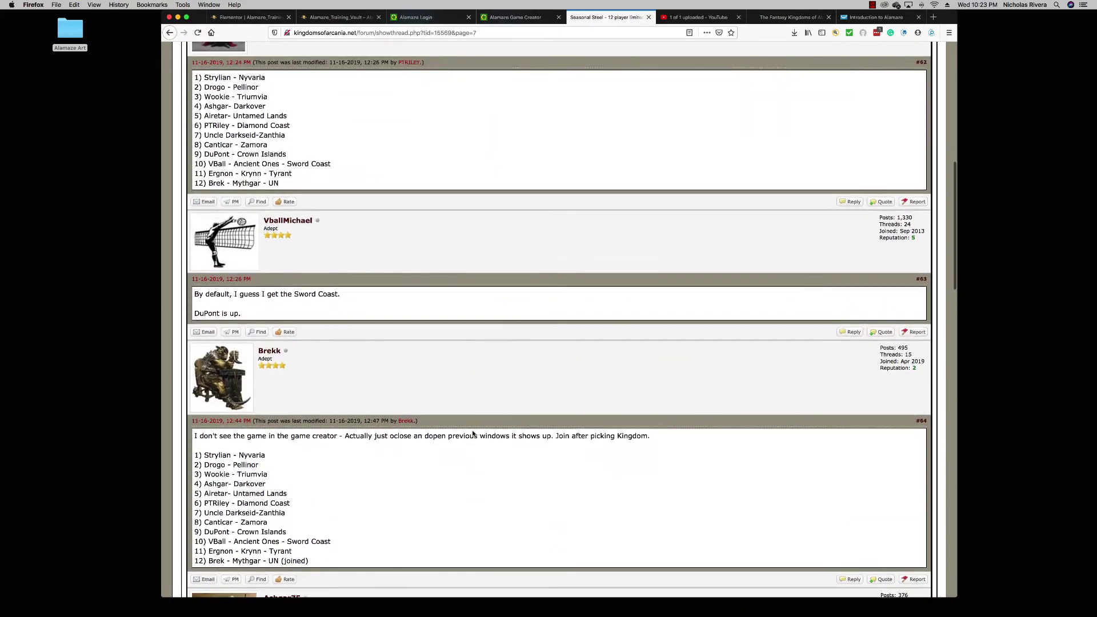
scroll(473, 434, "up", 5)
scroll(473, 434, "up", 4)
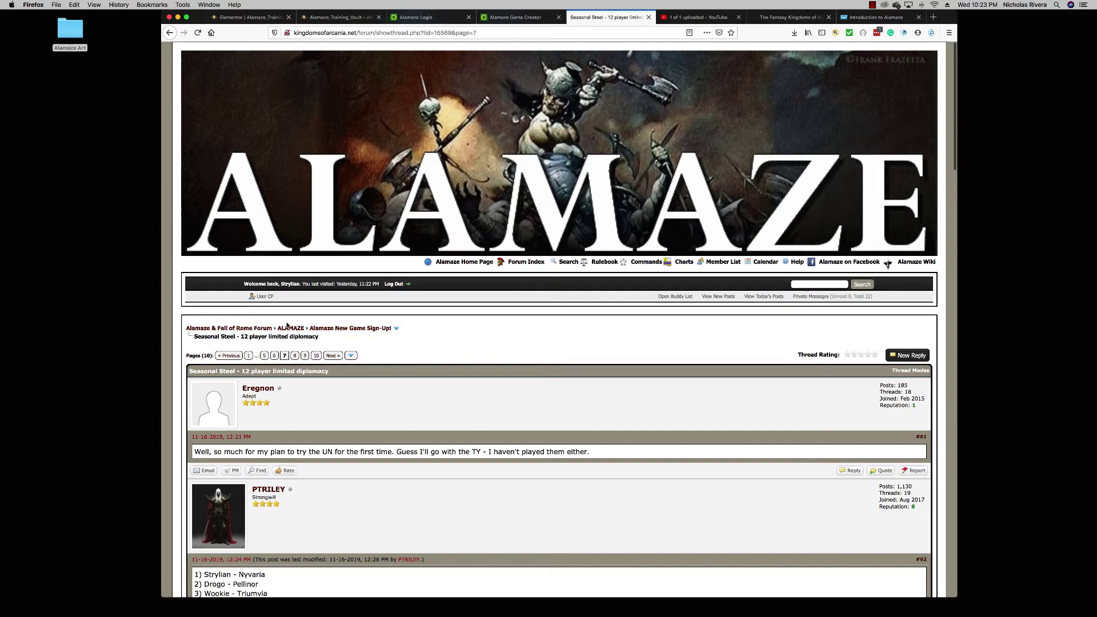
Return to the ALAMAZE forum index through its breadcrumb link.
left_click(289, 328)
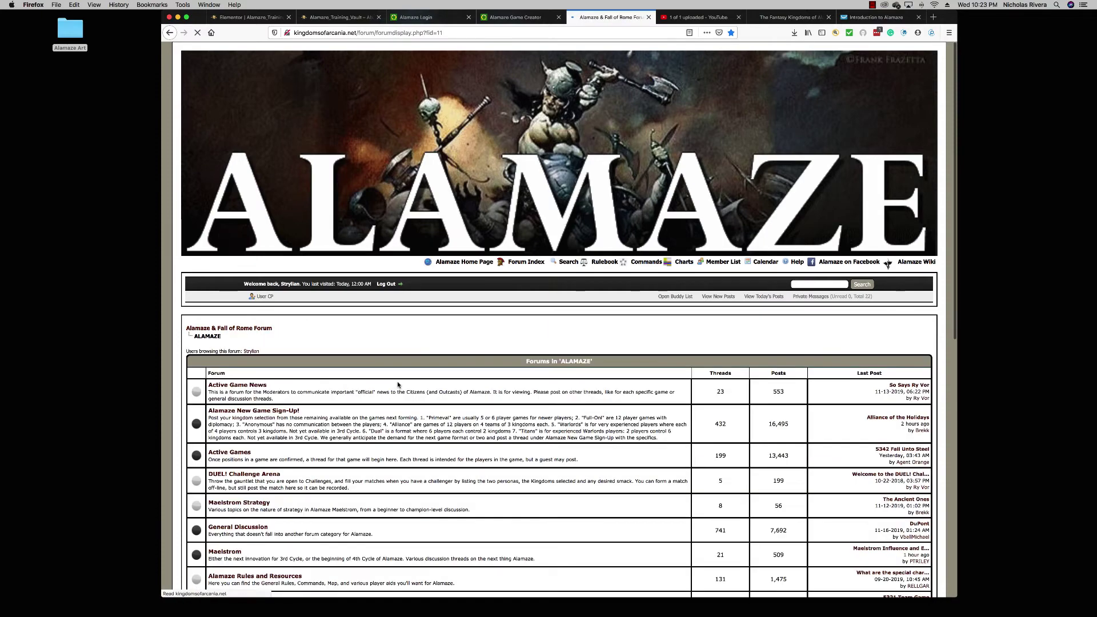
scroll(369, 426, "down", 3)
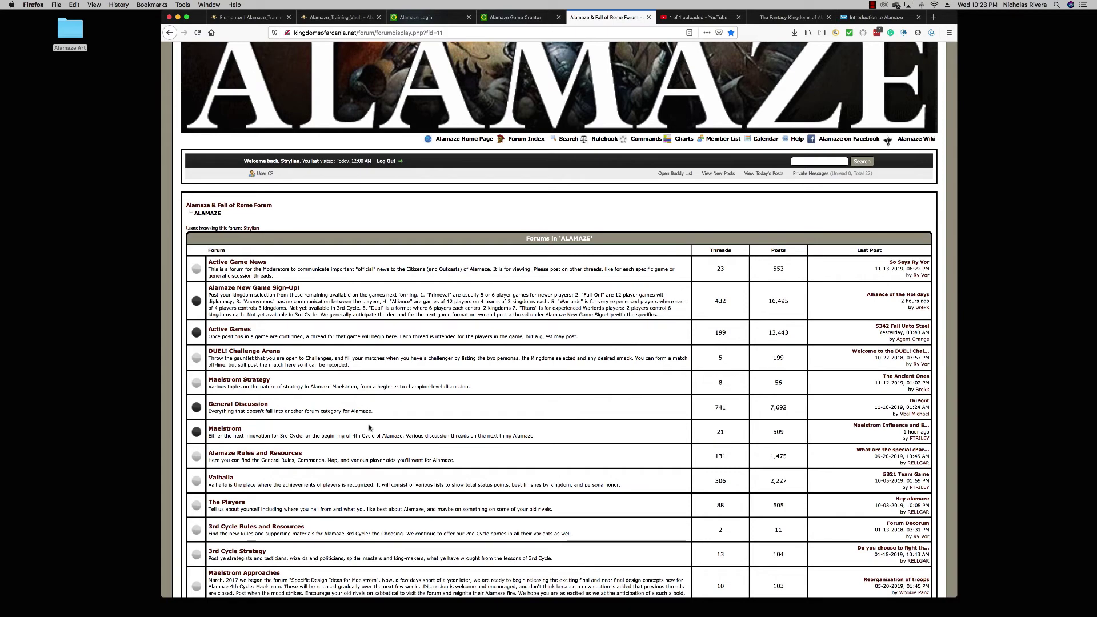
scroll(369, 427, "down", 1)
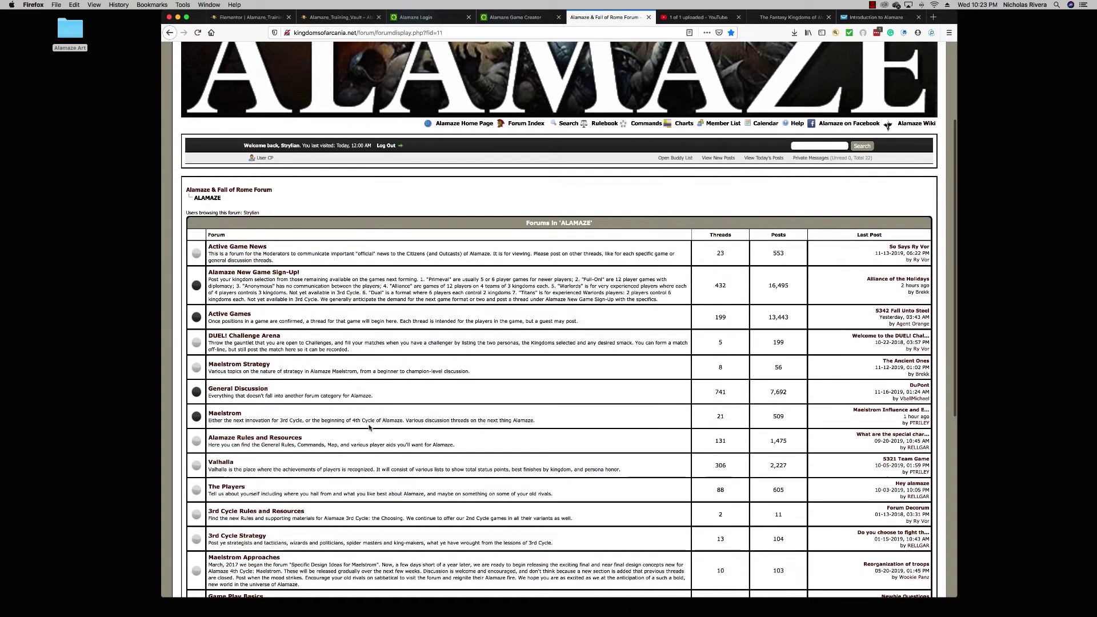
Go to Active Games and open '5354 Sharpening My Steel Privately' on its last page, 15.
left_click(221, 317)
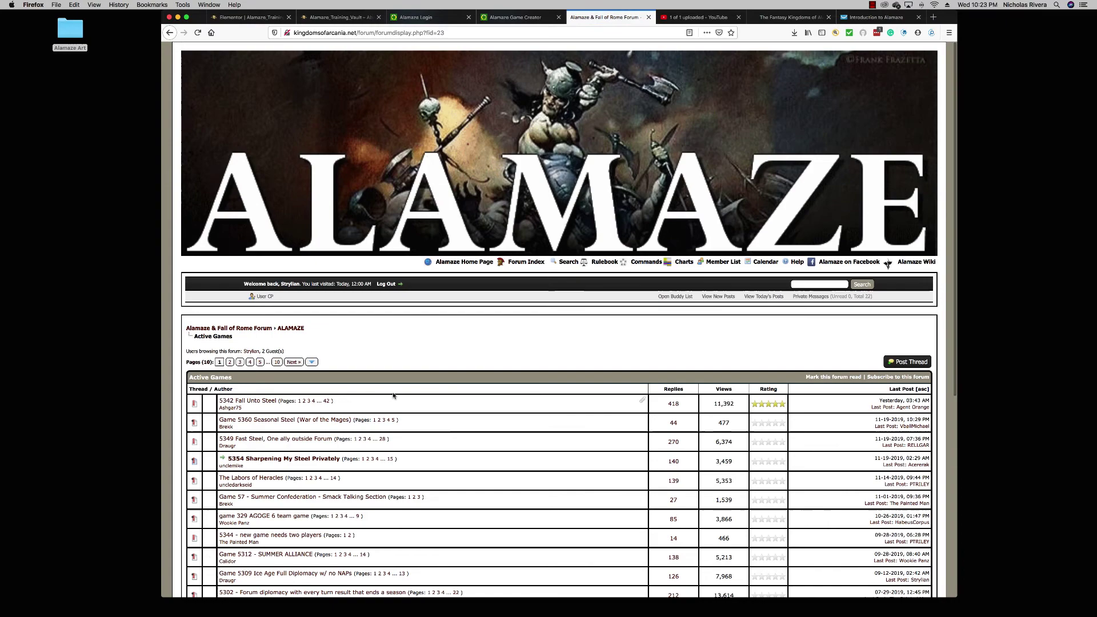
scroll(394, 396, "down", 3)
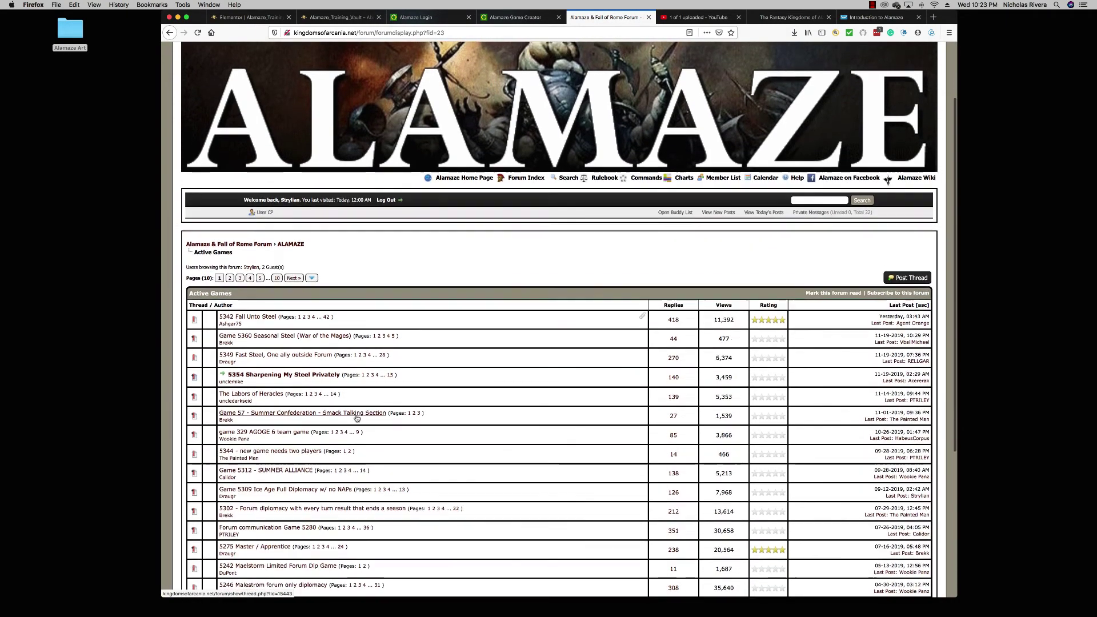
scroll(300, 386, "down", 1)
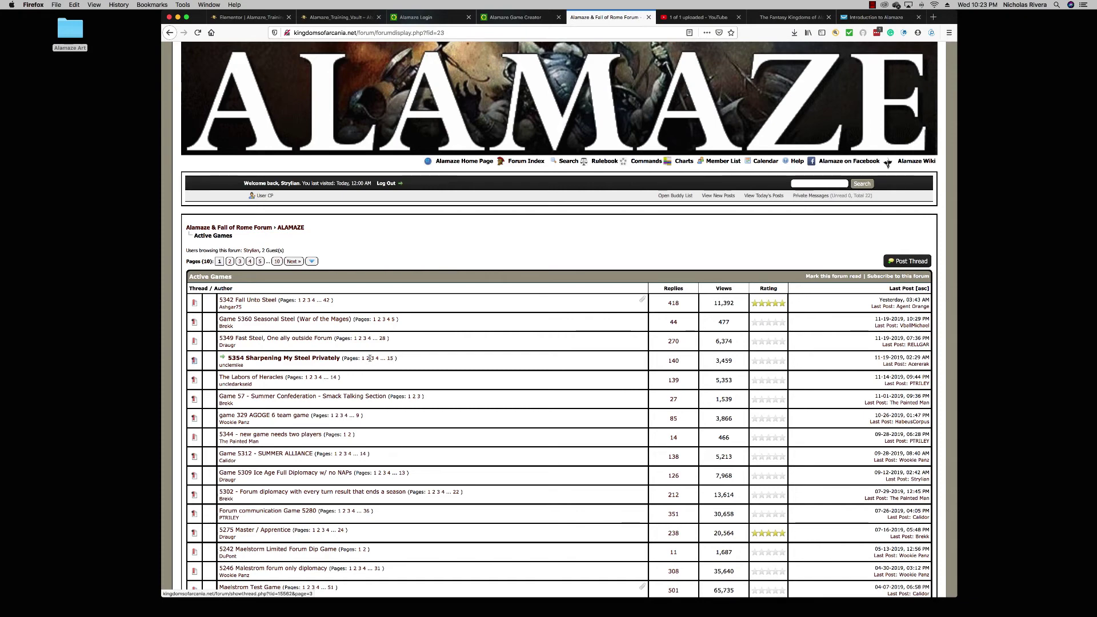
left_click(392, 361)
scroll(437, 422, "down", 3)
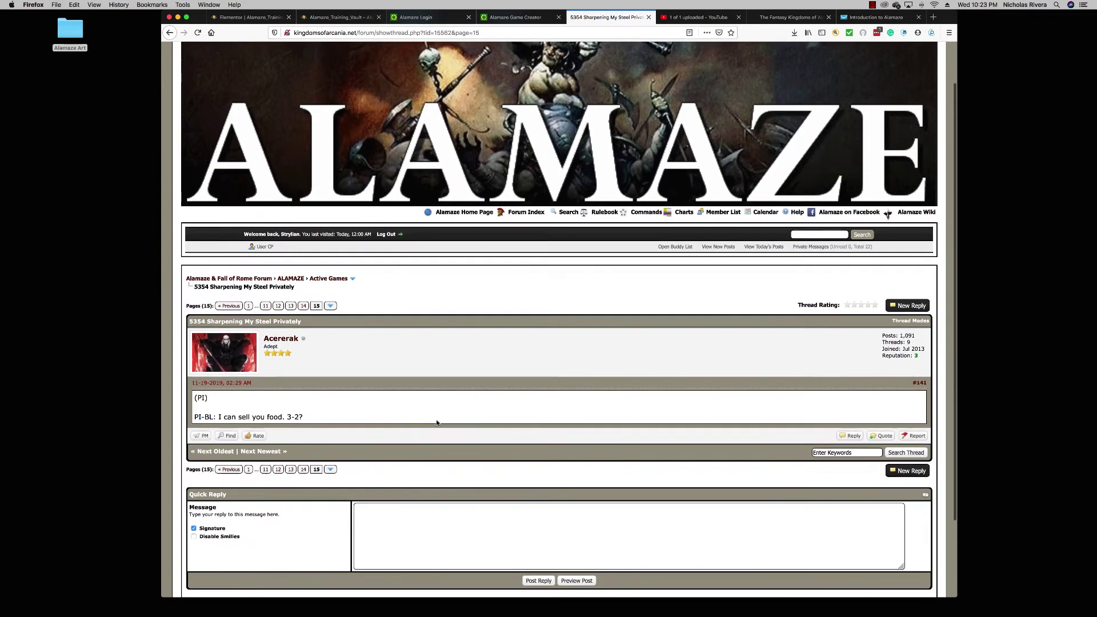
Read back through posts #140 to #132 on page 14, briefly checking page 15.
left_click(303, 394)
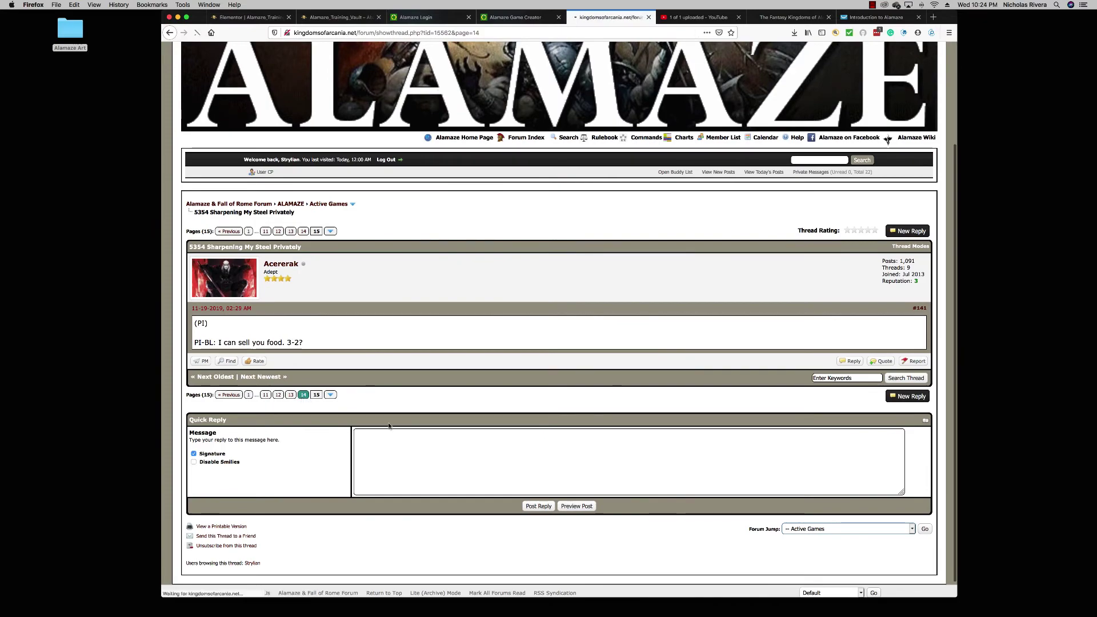
triple_click(448, 432)
scroll(451, 432, "down", 4)
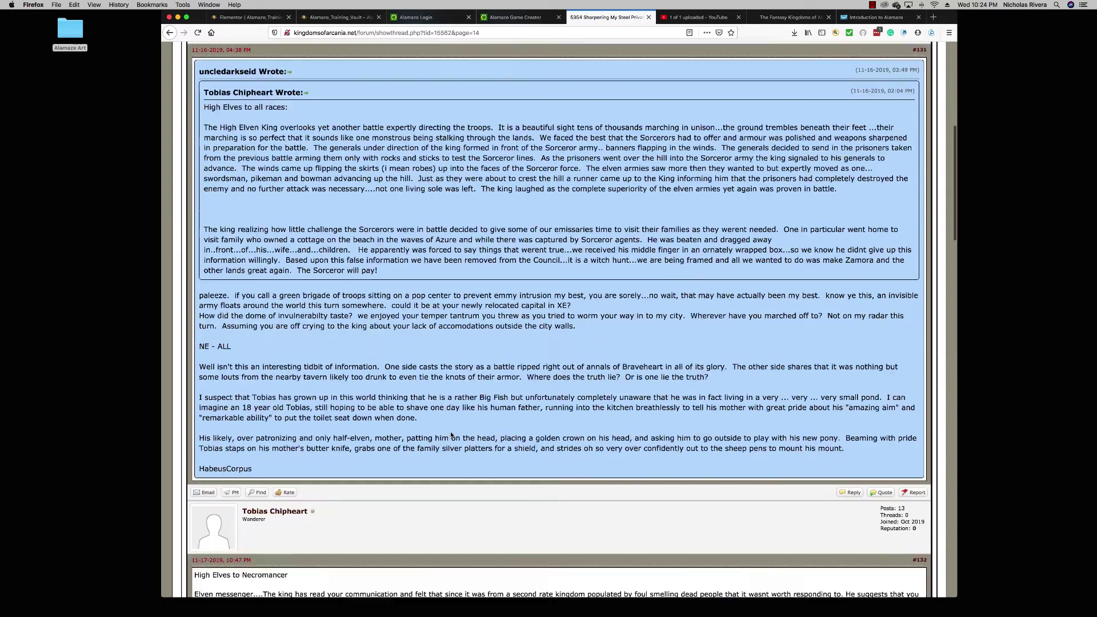
scroll(451, 432, "down", 3)
scroll(451, 433, "down", 3)
scroll(452, 436, "down", 1)
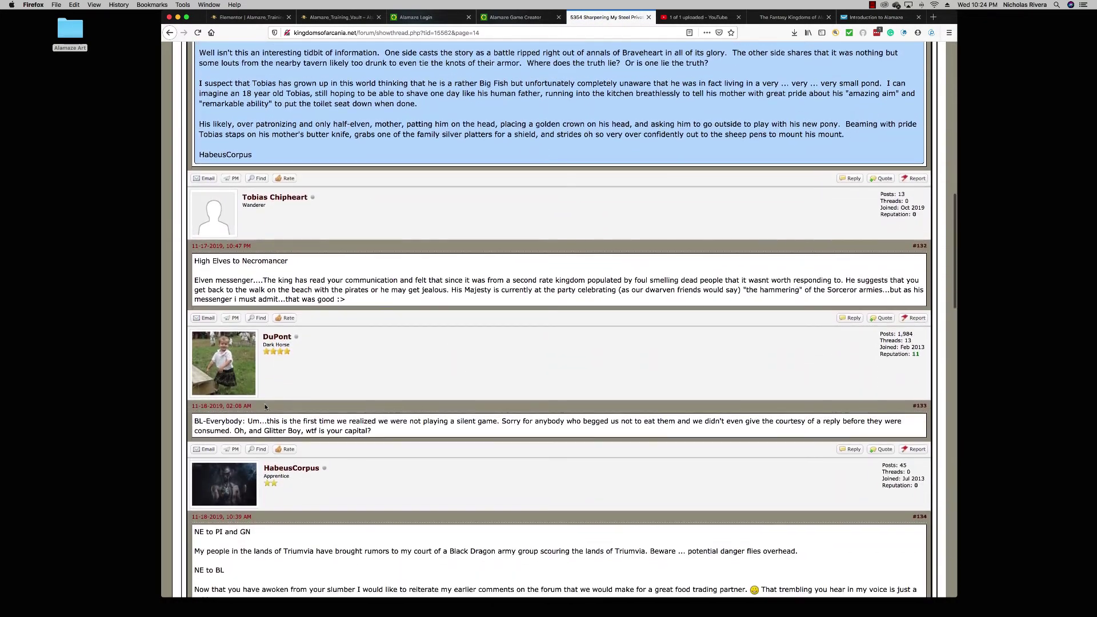
scroll(523, 444, "down", 2)
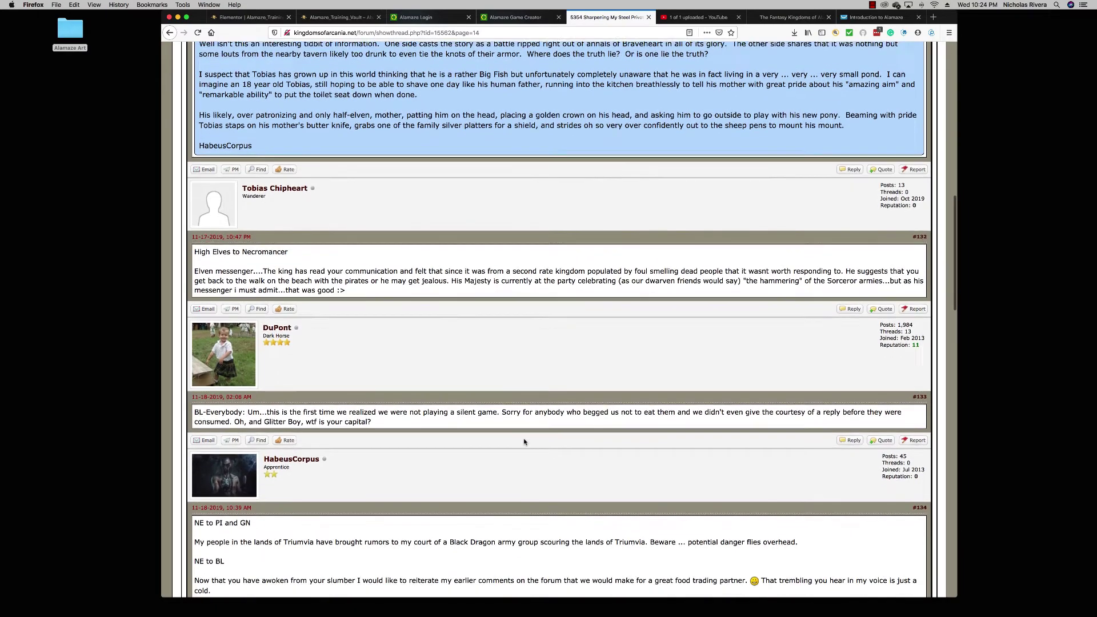
scroll(483, 441, "down", 4)
scroll(426, 425, "down", 1)
scroll(427, 424, "down", 2)
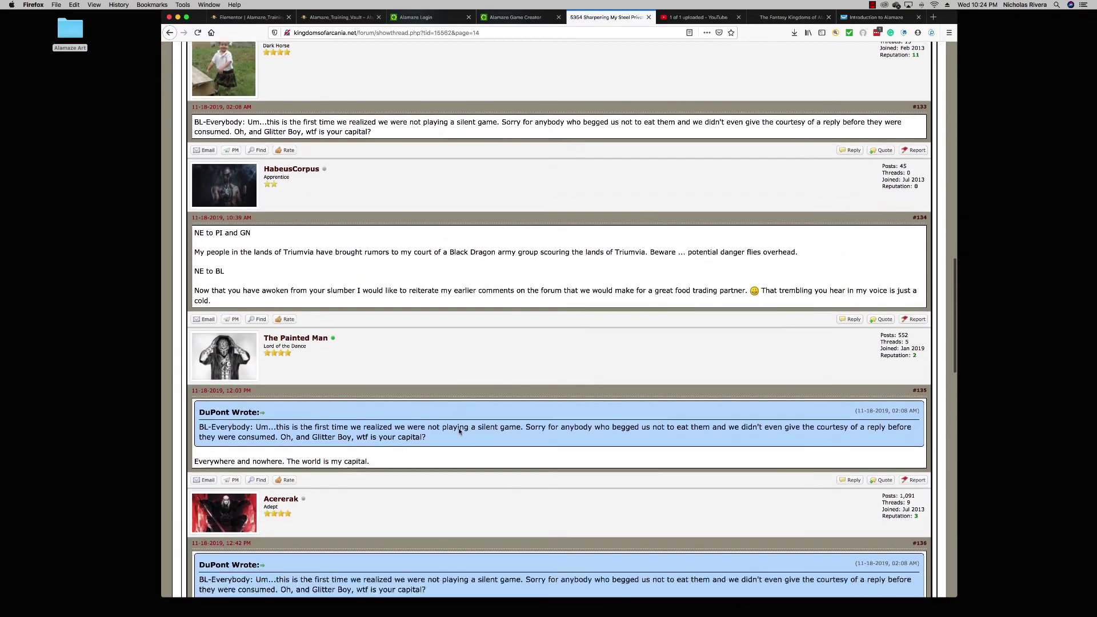
scroll(426, 425, "down", 4)
scroll(403, 378, "down", 3)
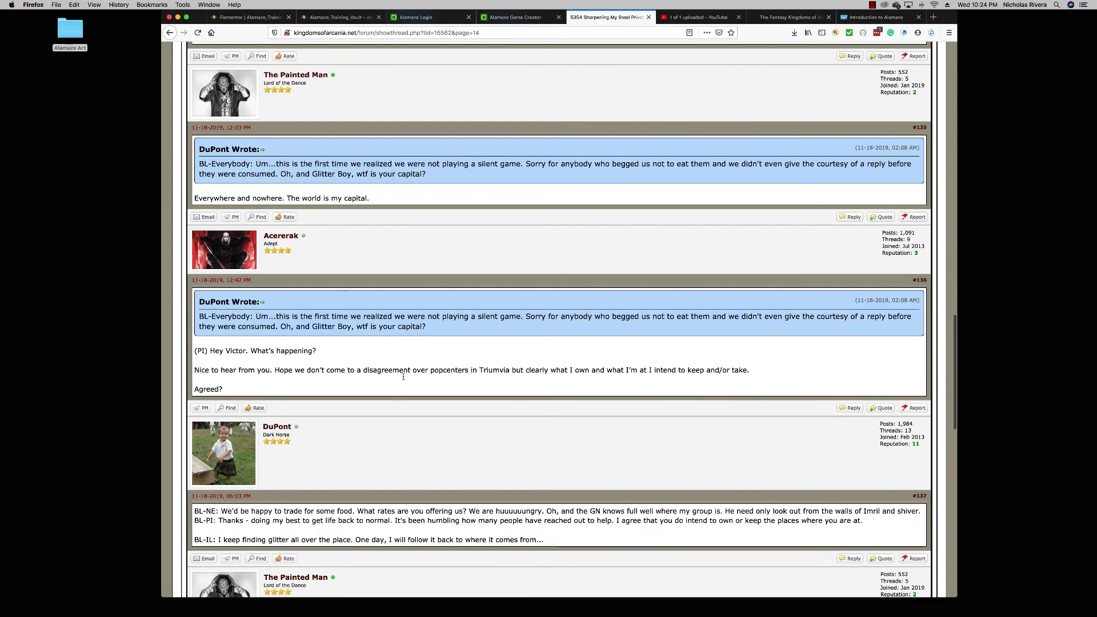
scroll(489, 364, "down", 1)
scroll(480, 363, "down", 4)
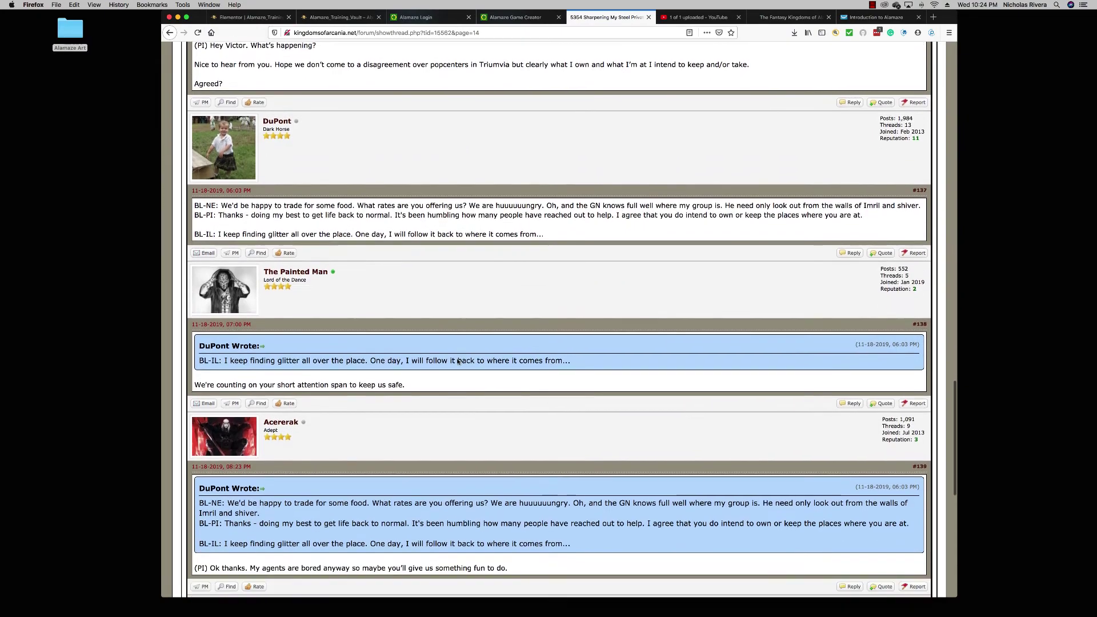
scroll(472, 362, "down", 3)
scroll(457, 361, "down", 4)
scroll(457, 362, "down", 2)
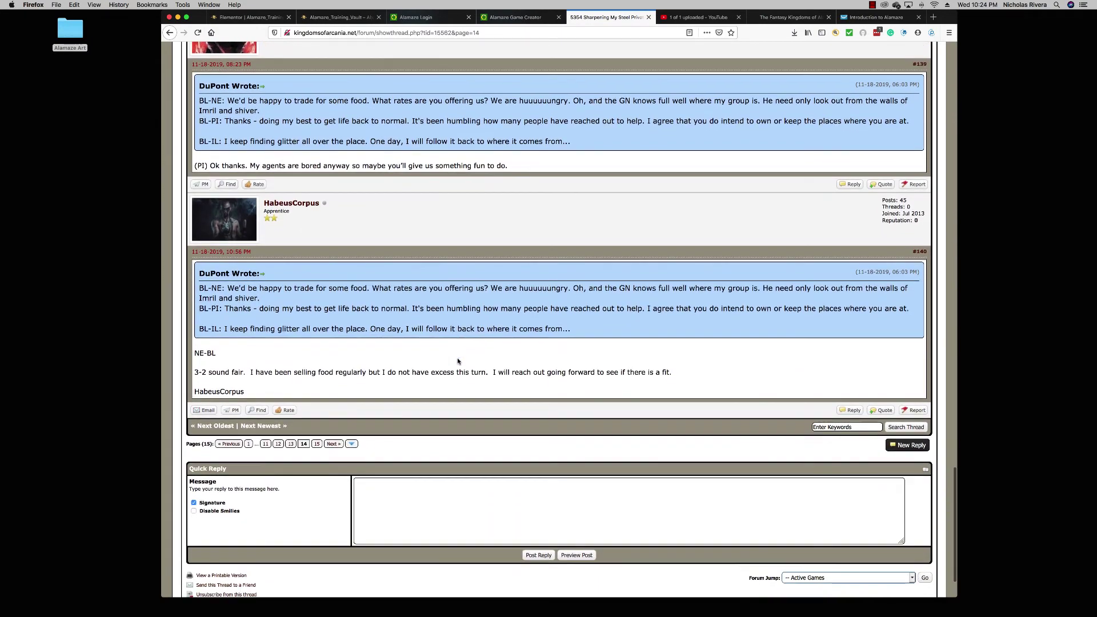
left_click(316, 445)
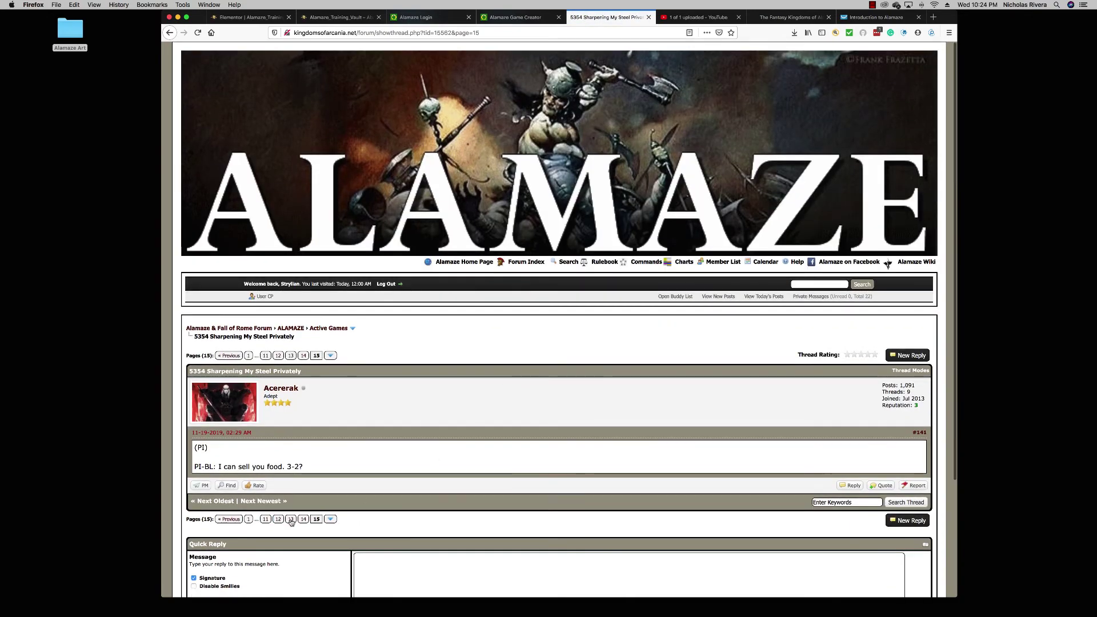
left_click(302, 519)
scroll(326, 506, "down", 5)
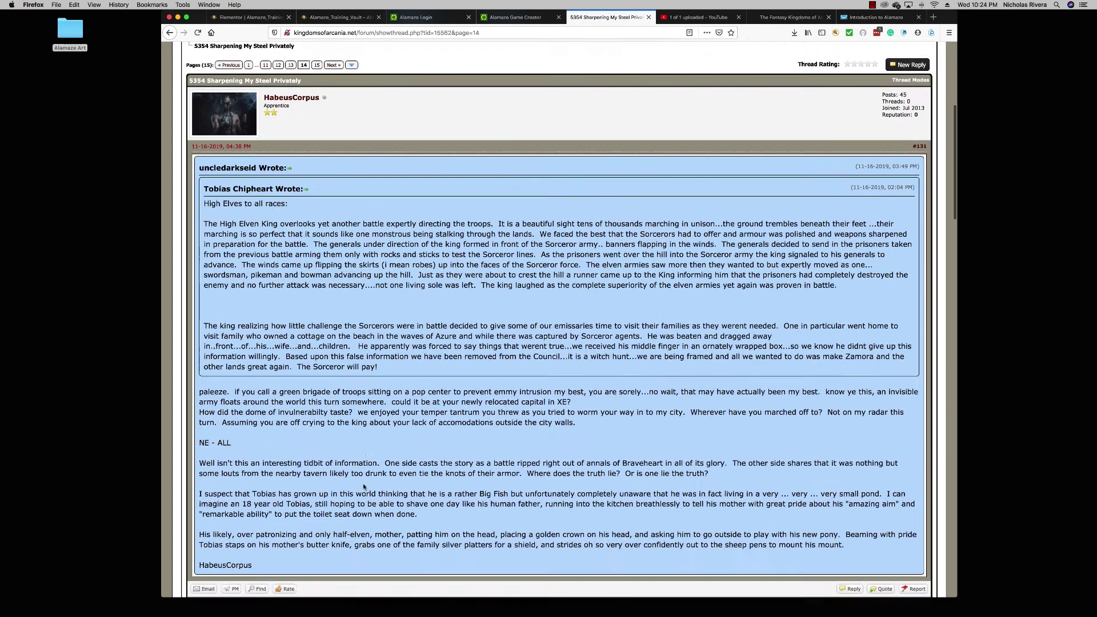
scroll(343, 497, "down", 5)
scroll(365, 486, "down", 5)
scroll(365, 487, "down", 5)
scroll(364, 484, "down", 5)
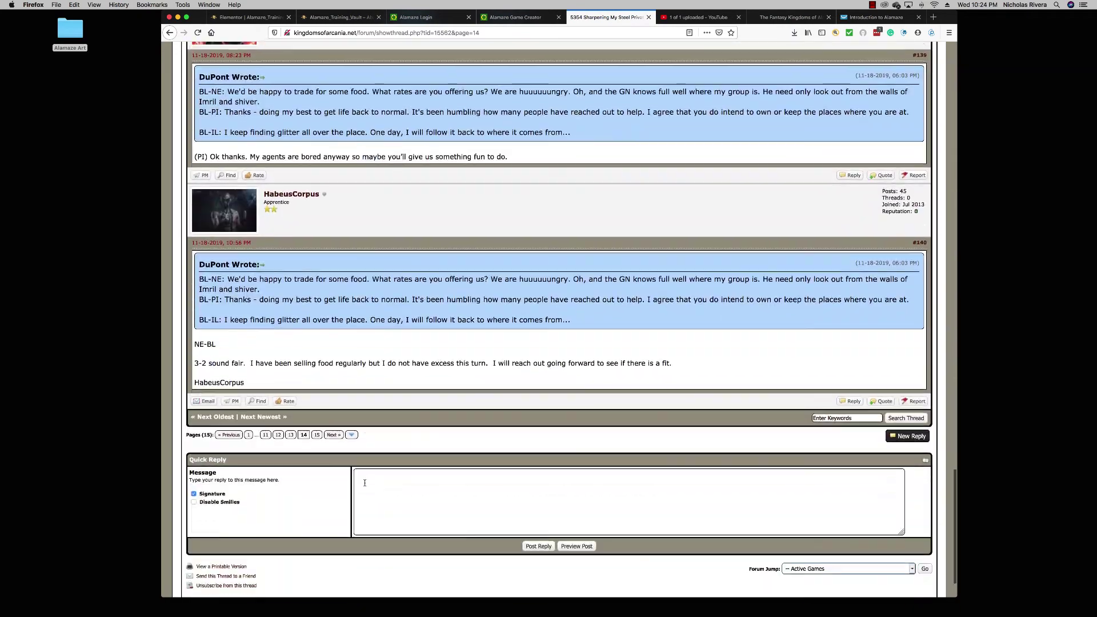
scroll(364, 482, "down", 3)
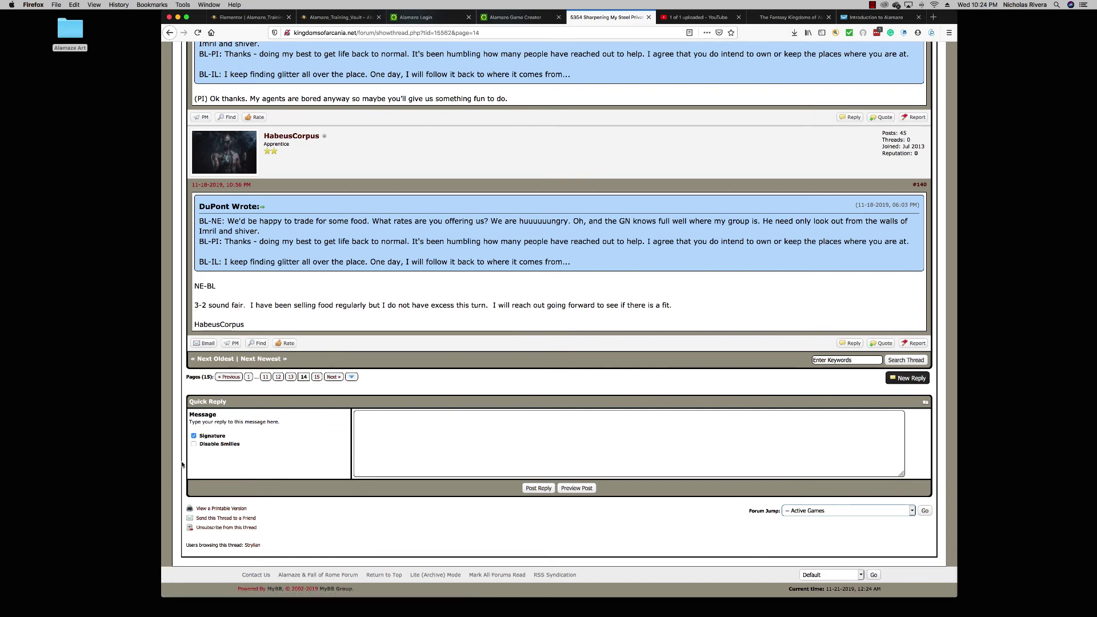
scroll(309, 519, "up", 1)
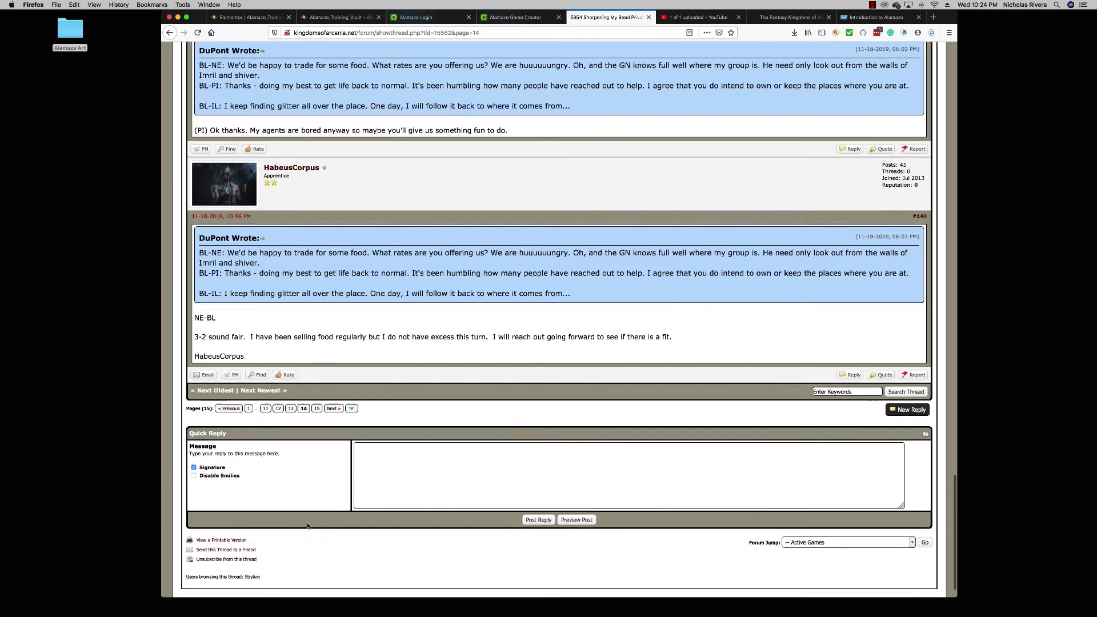
scroll(310, 517, "up", 2)
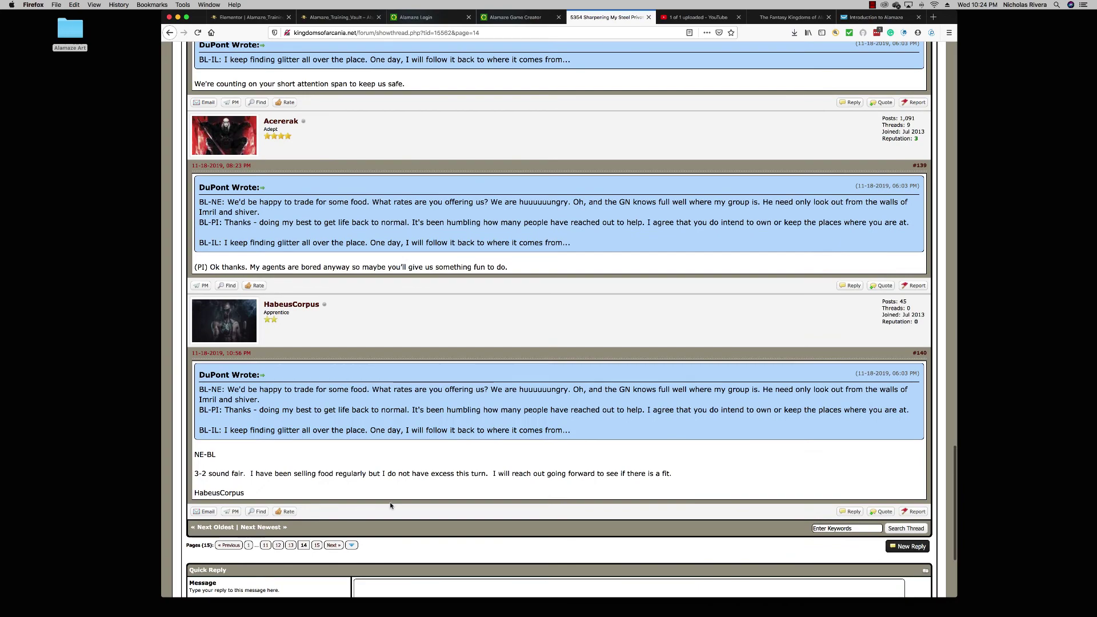
scroll(384, 506, "up", 2)
scroll(389, 504, "up", 1)
scroll(390, 504, "up", 3)
scroll(387, 504, "up", 2)
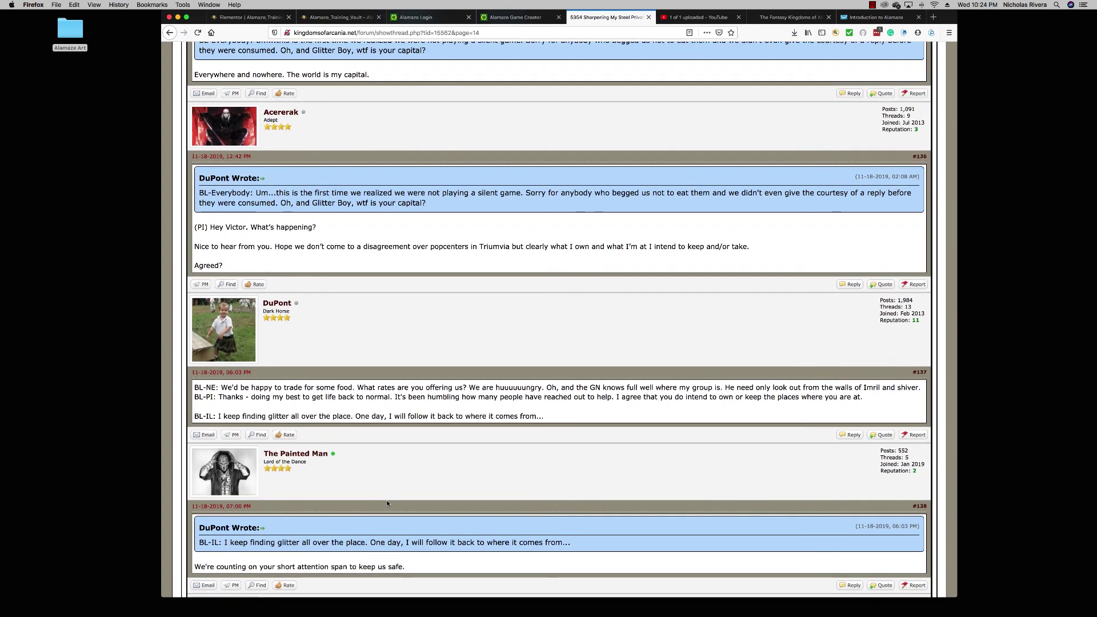
scroll(388, 504, "up", 3)
scroll(388, 504, "up", 3)
scroll(388, 505, "up", 3)
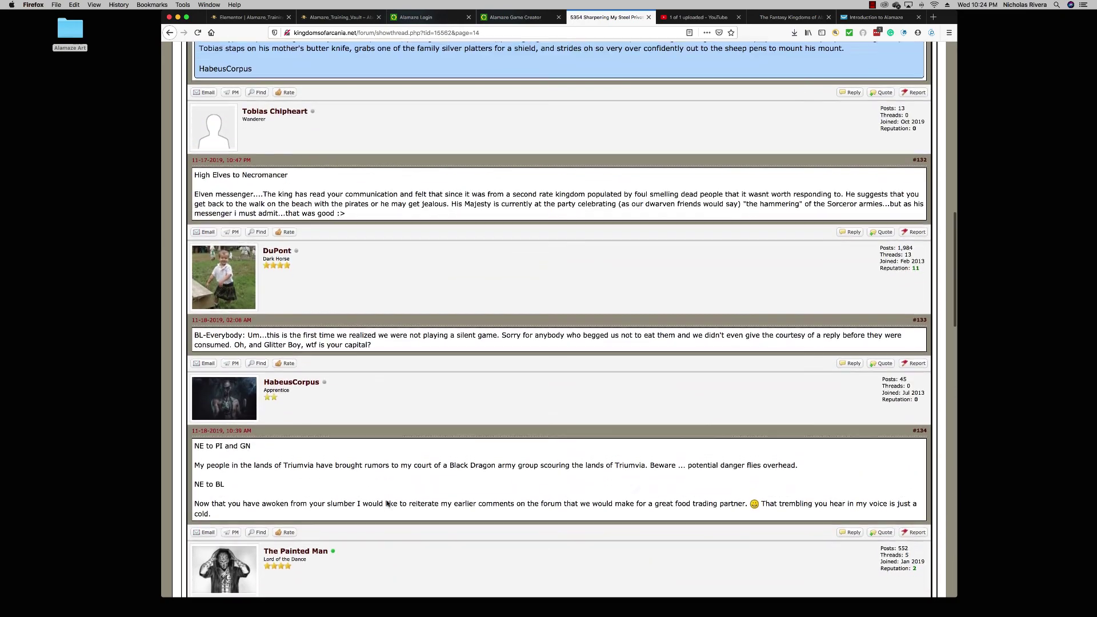
scroll(388, 504, "up", 3)
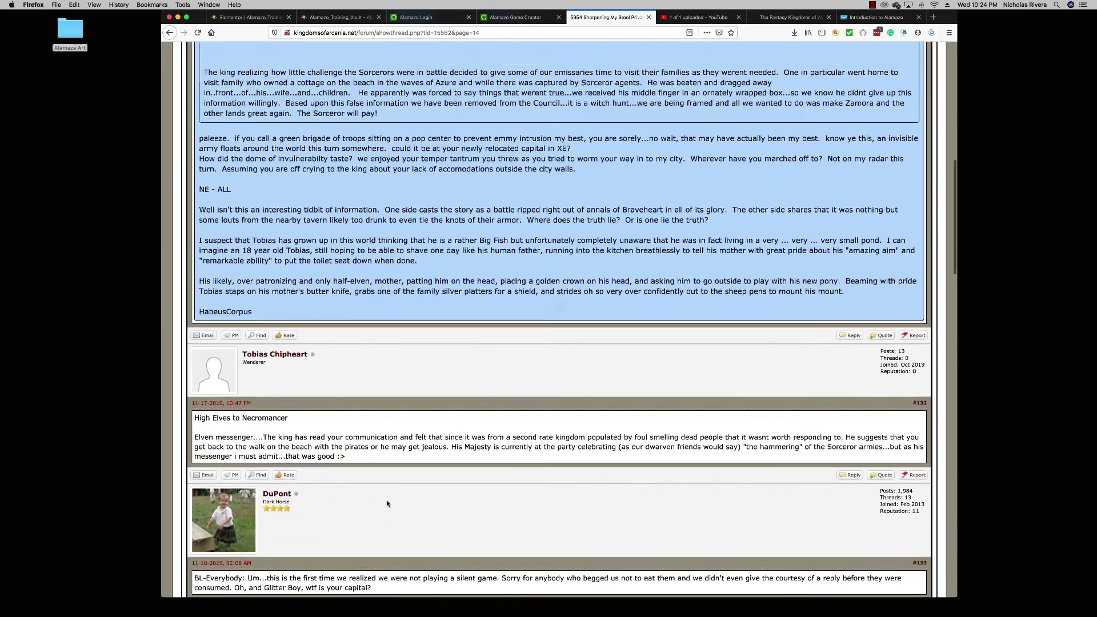
scroll(388, 503, "up", 2)
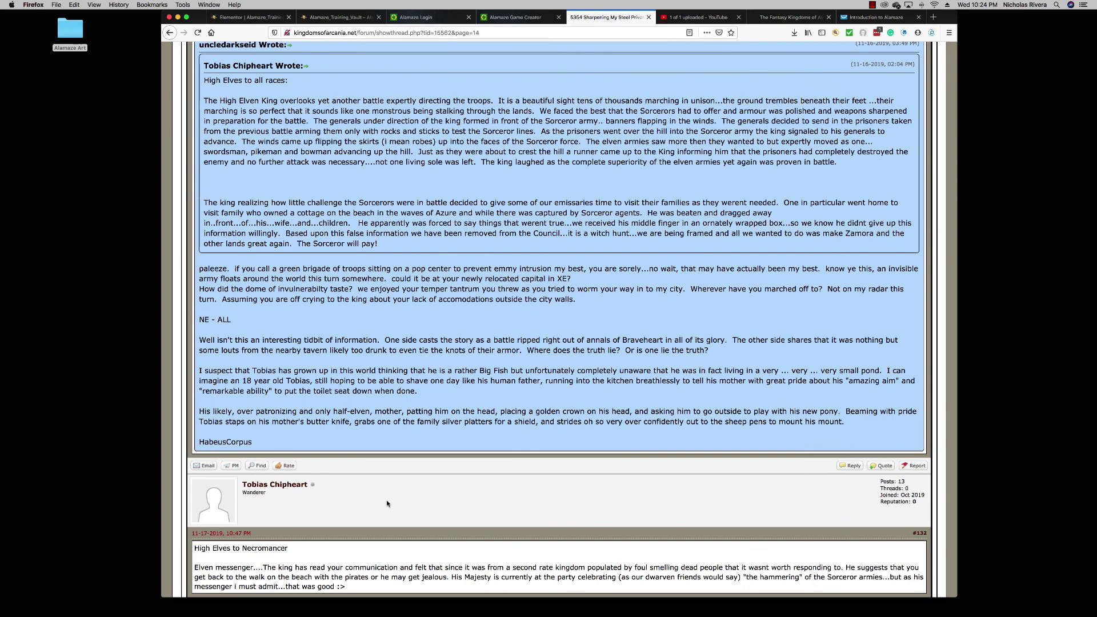